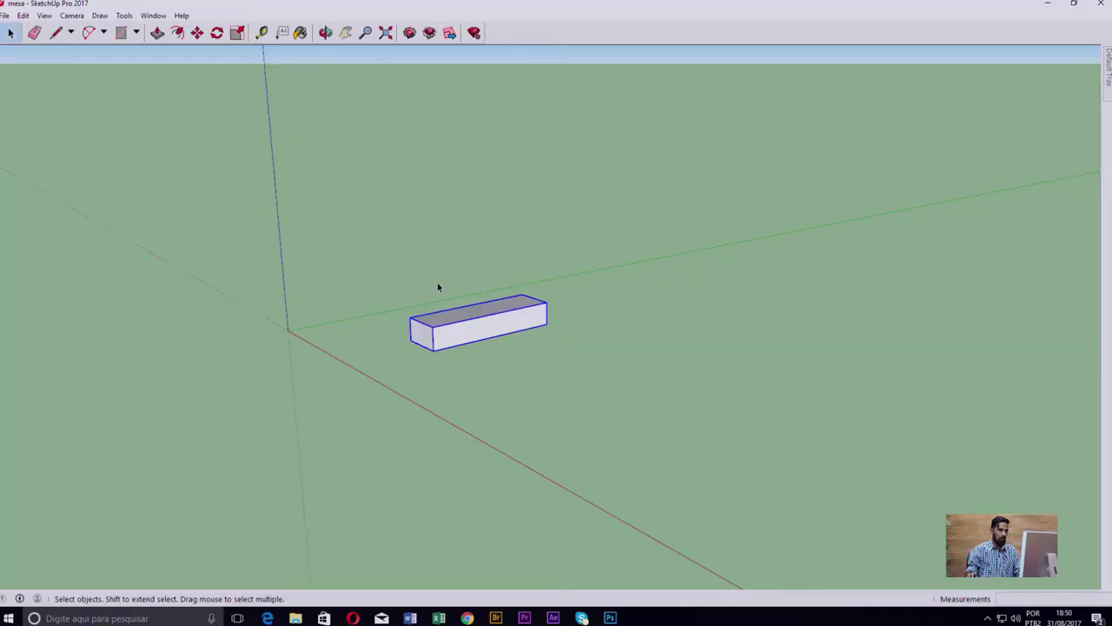
# Orbit the view around the rectangular box in the 'mesa' model.
pyautogui.moveTo(438, 287)
pyautogui.mouseDown(button='middle')
pyautogui.moveTo(509, 322)
pyautogui.moveTo(403, 310)
pyautogui.mouseUp(button='middle')
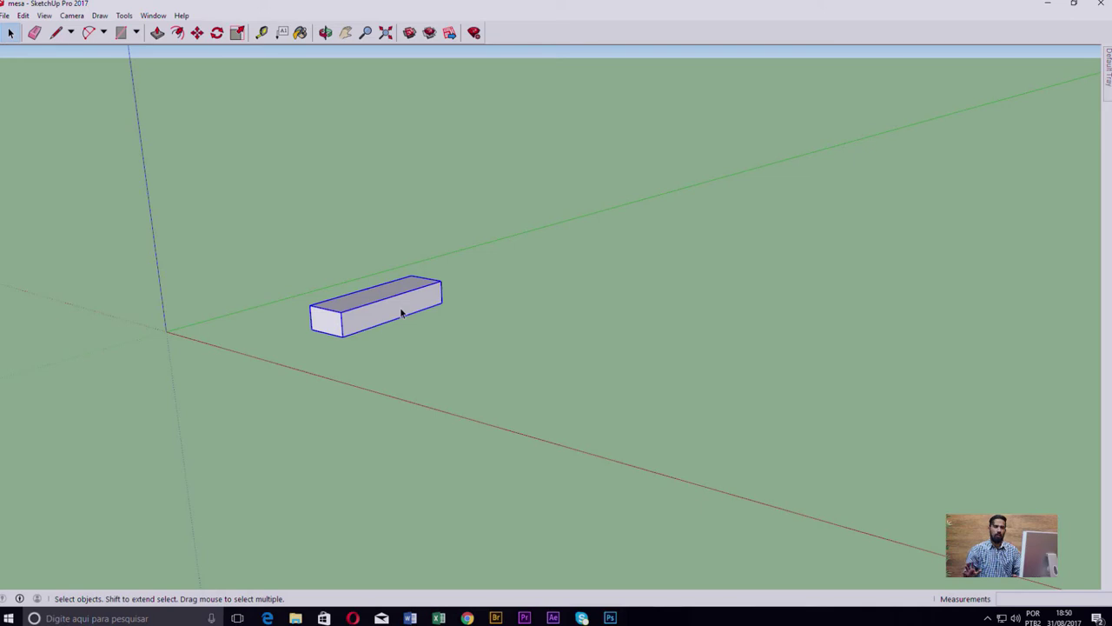
# Orbit the view to see the box end-on, with the red axis running horizontally.
pyautogui.moveTo(384, 307)
pyautogui.mouseDown(button='middle')
pyautogui.moveTo(472, 288)
pyautogui.moveTo(365, 305)
pyautogui.moveTo(531, 305)
pyautogui.moveTo(450, 322)
pyautogui.mouseUp(button='middle')
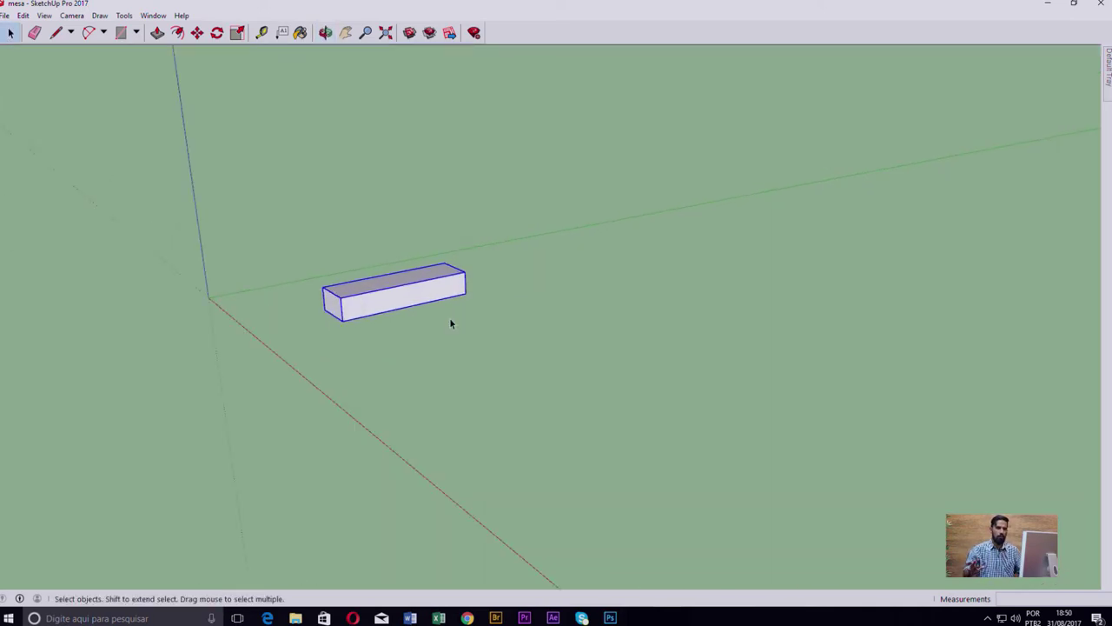
pyautogui.moveTo(409, 318); pyautogui.dragTo(708, 327, button='middle')
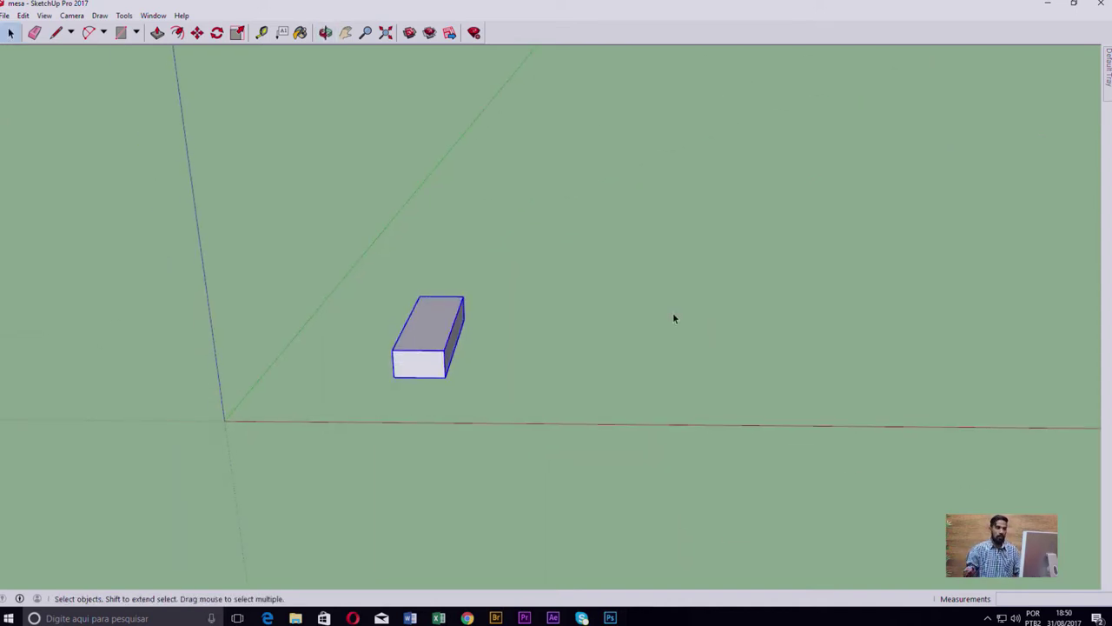
pyautogui.moveTo(666, 318); pyautogui.dragTo(511, 336, button='middle')
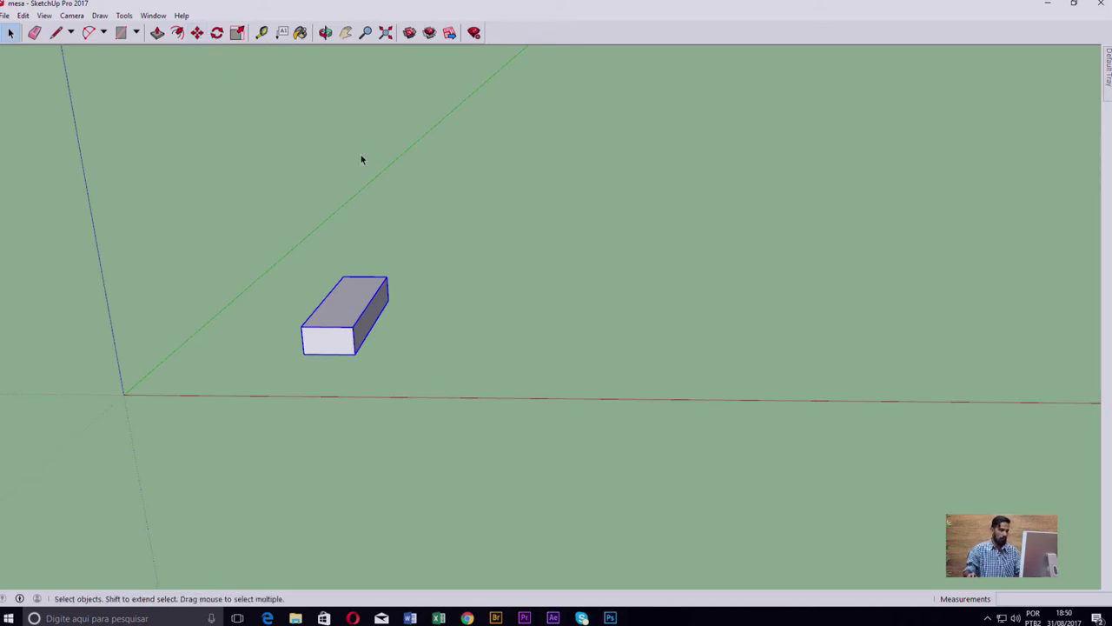
# Start a Move copy from the box's bottom corner, try the axis locks, then cancel it.
pyautogui.press('m')
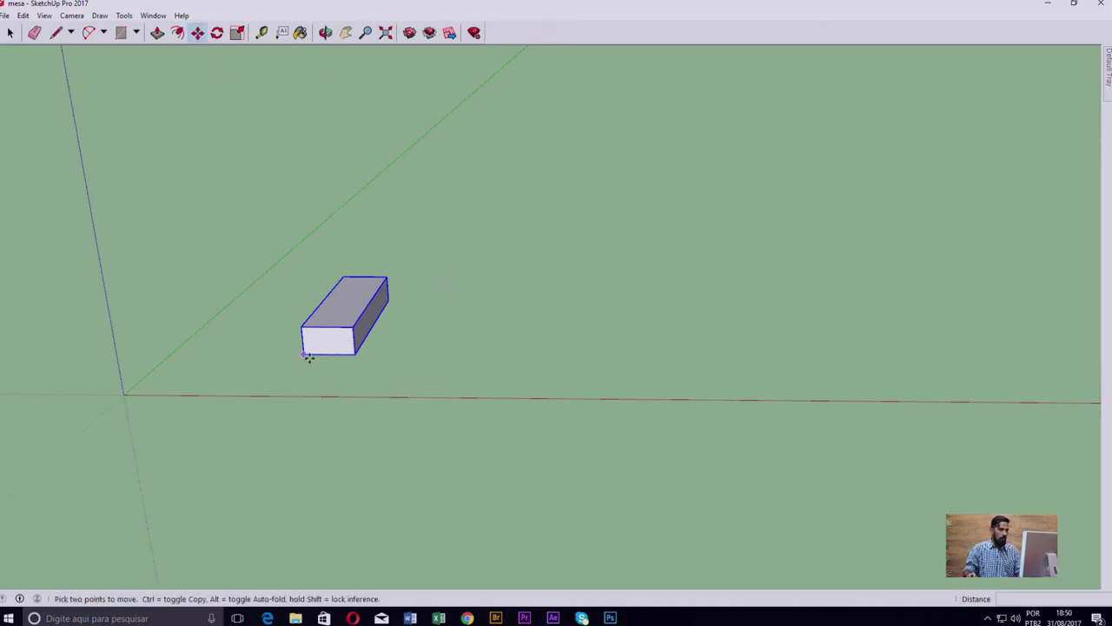
pyautogui.click(303, 354)
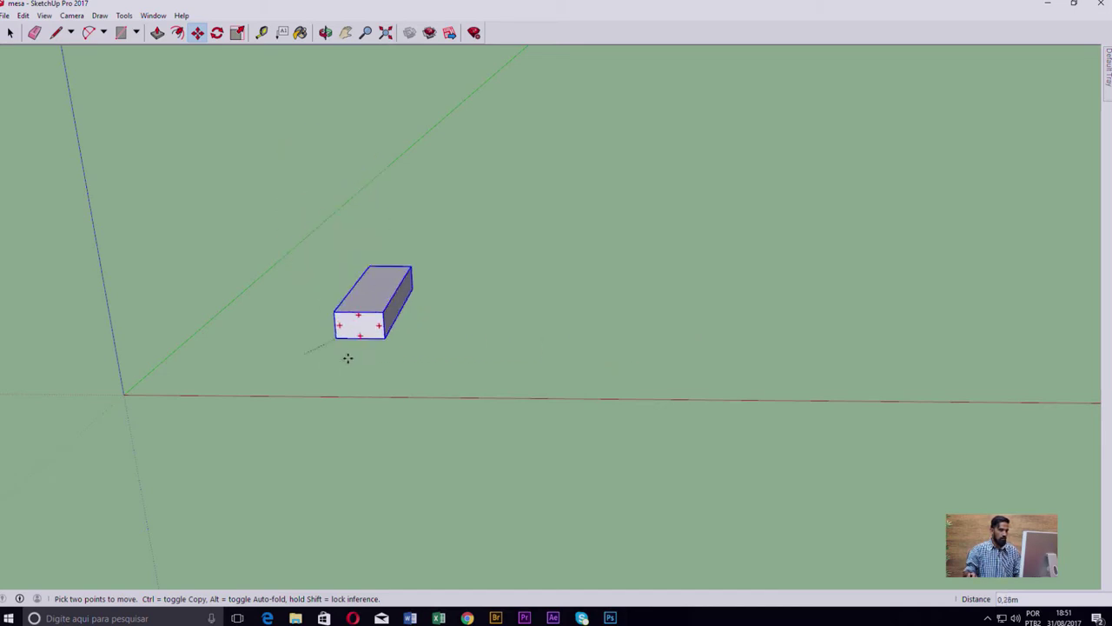
pyautogui.press('ctrl')
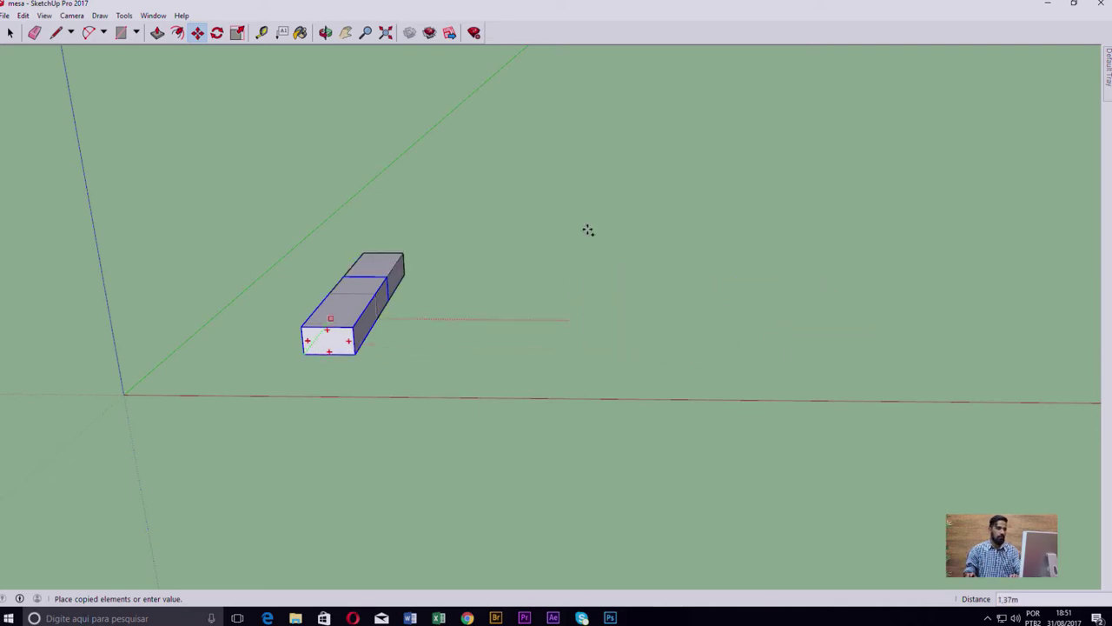
pyautogui.press('Up')
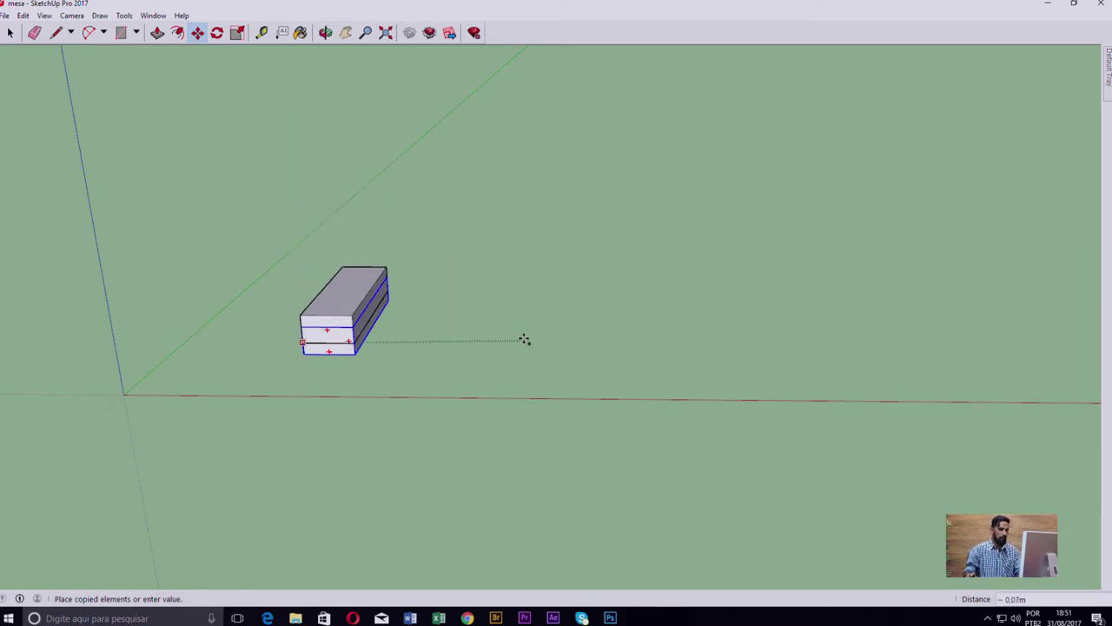
pyautogui.press('Right')
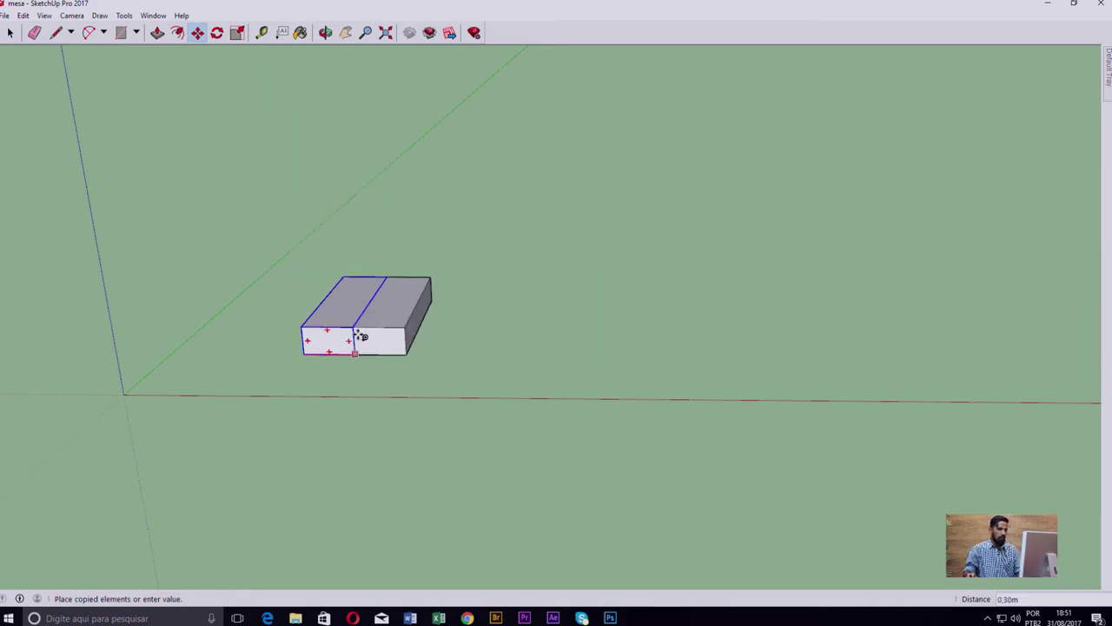
pyautogui.press('Escape')
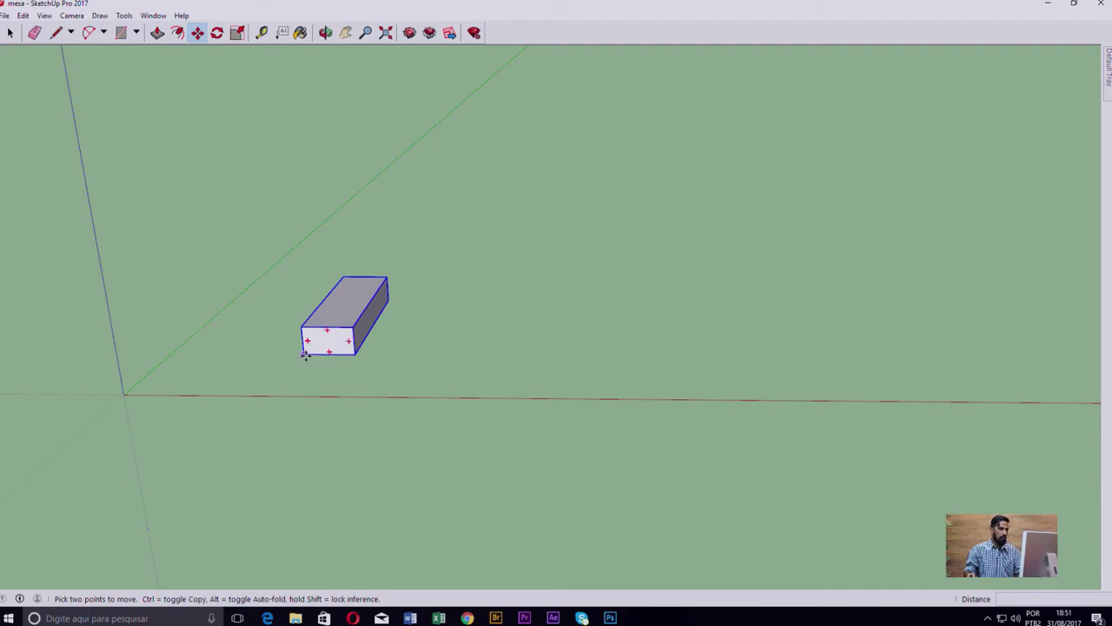
# Copy the box from its bottom corner onto its top corner to form the first step.
pyautogui.click(305, 355)
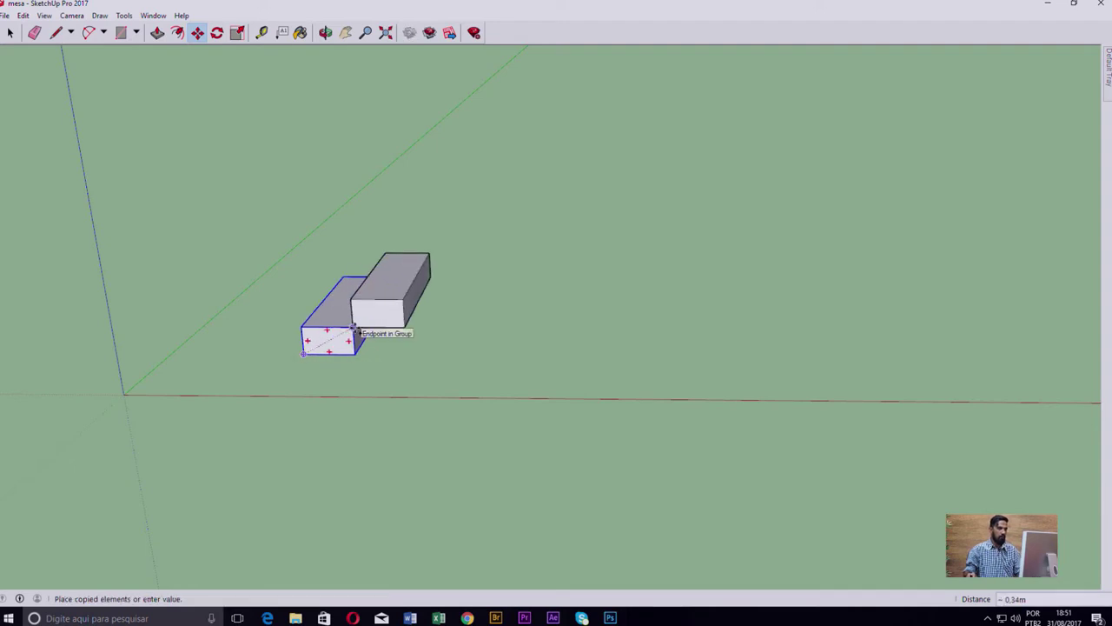
pyautogui.click(356, 328)
pyautogui.moveTo(364, 327)
pyautogui.mouseDown(button='middle')
pyautogui.moveTo(507, 330)
pyautogui.moveTo(516, 390)
pyautogui.mouseUp(button='middle')
pyautogui.press('m')
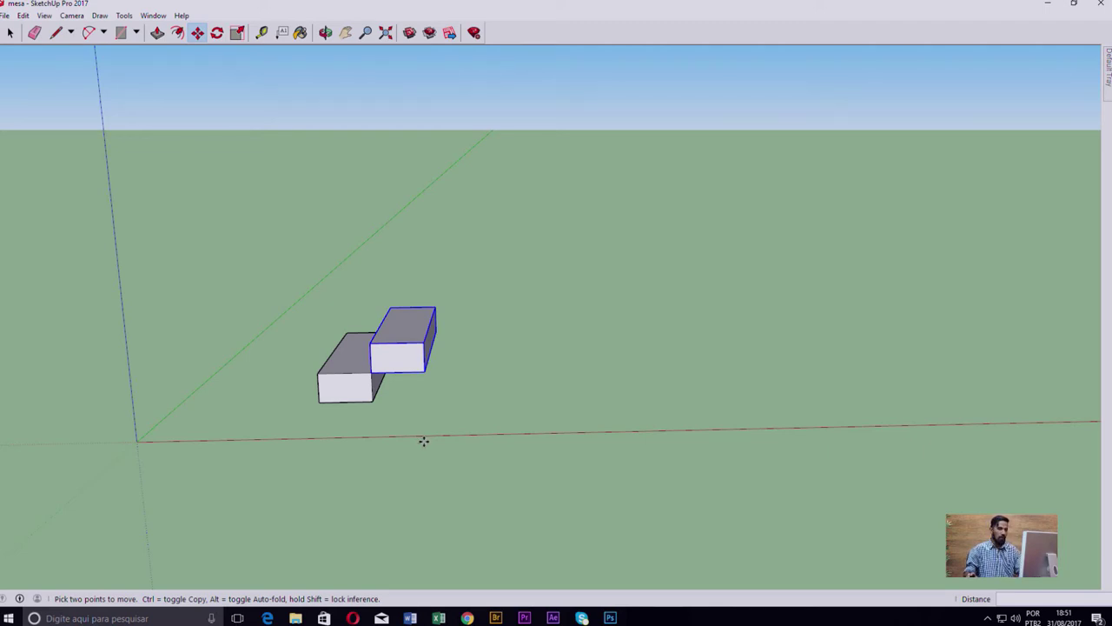
# Enter 10x to array the step copy into an eleven-box diagonal staircase.
pyautogui.write('10')
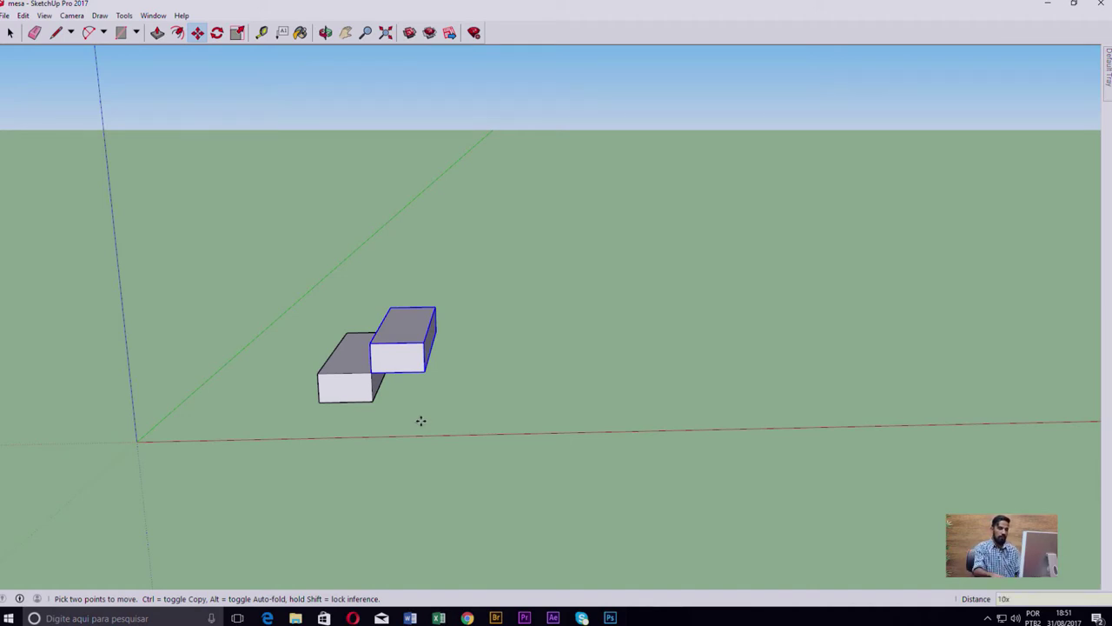
pyautogui.write('x')
pyautogui.press('Return')
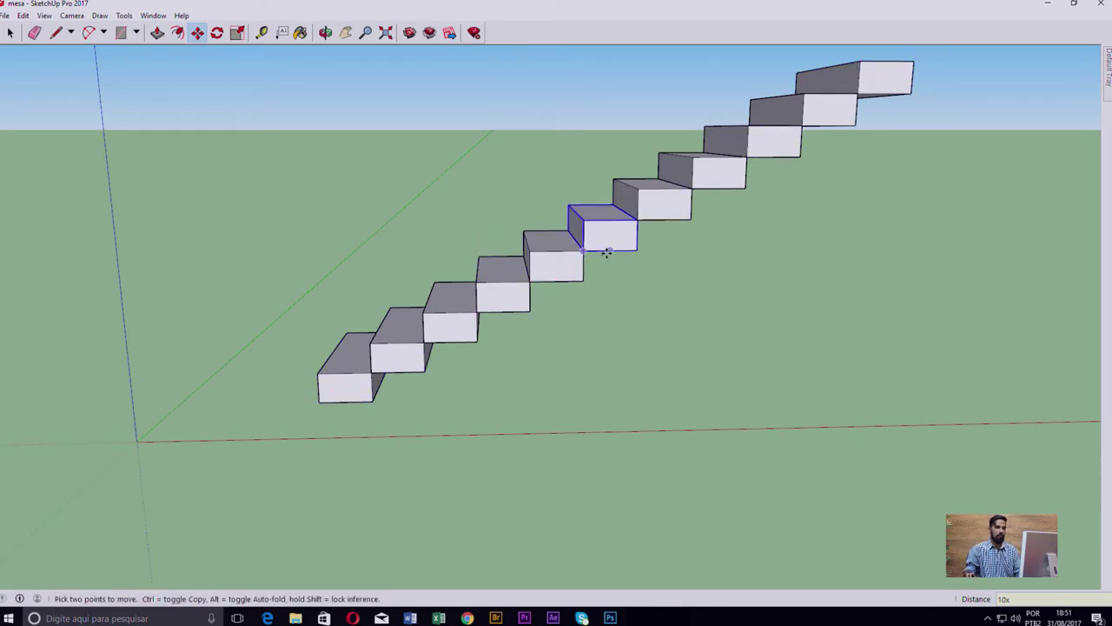
pyautogui.keyDown('shift'); pyautogui.moveTo(606, 249); pyautogui.dragTo(596, 310, button='middle'); pyautogui.keyUp('shift')
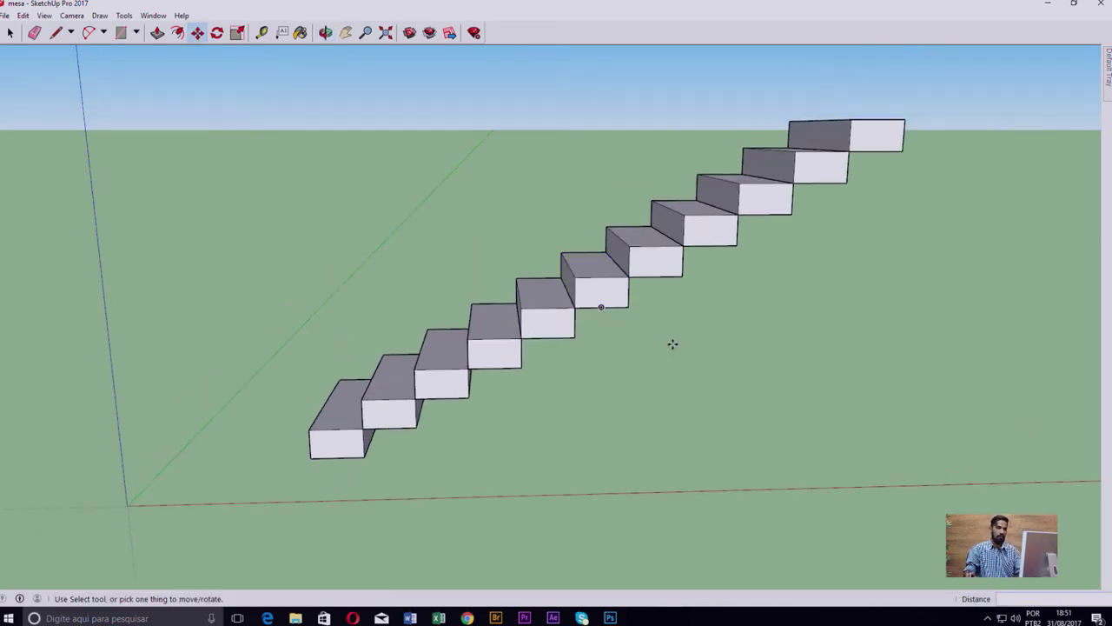
pyautogui.moveTo(700, 340)
pyautogui.mouseDown(button='middle')
pyautogui.moveTo(581, 362)
pyautogui.moveTo(670, 342)
pyautogui.mouseUp(button='middle')
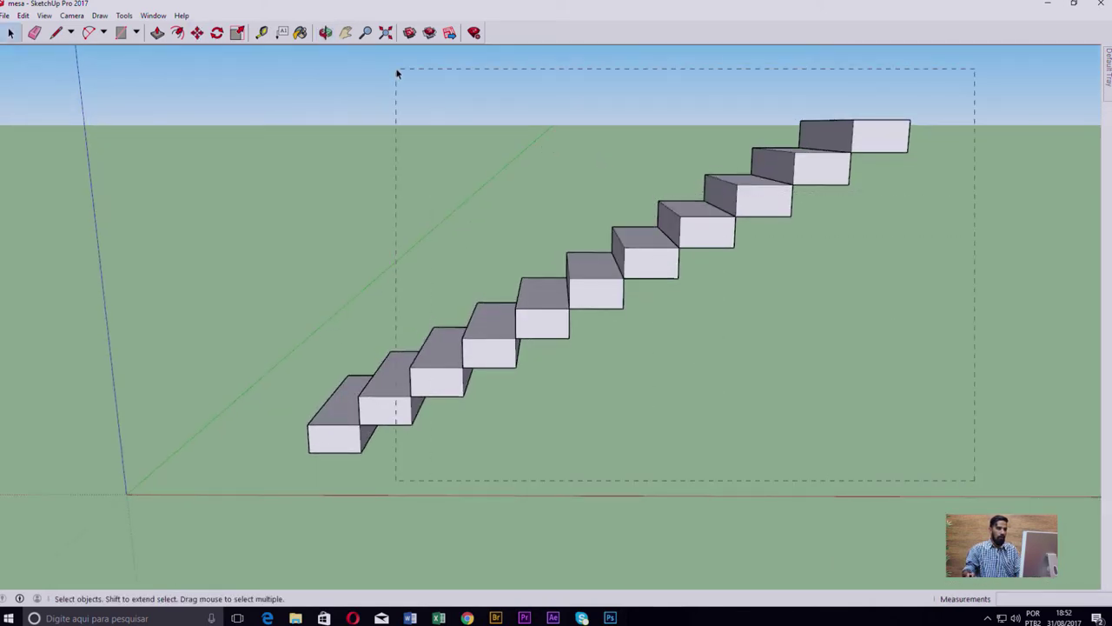
# Crossing-select every staircase copy except the first box and delete them.
pyautogui.moveTo(904, 396); pyautogui.dragTo(400, 69)
pyautogui.press('Delete')
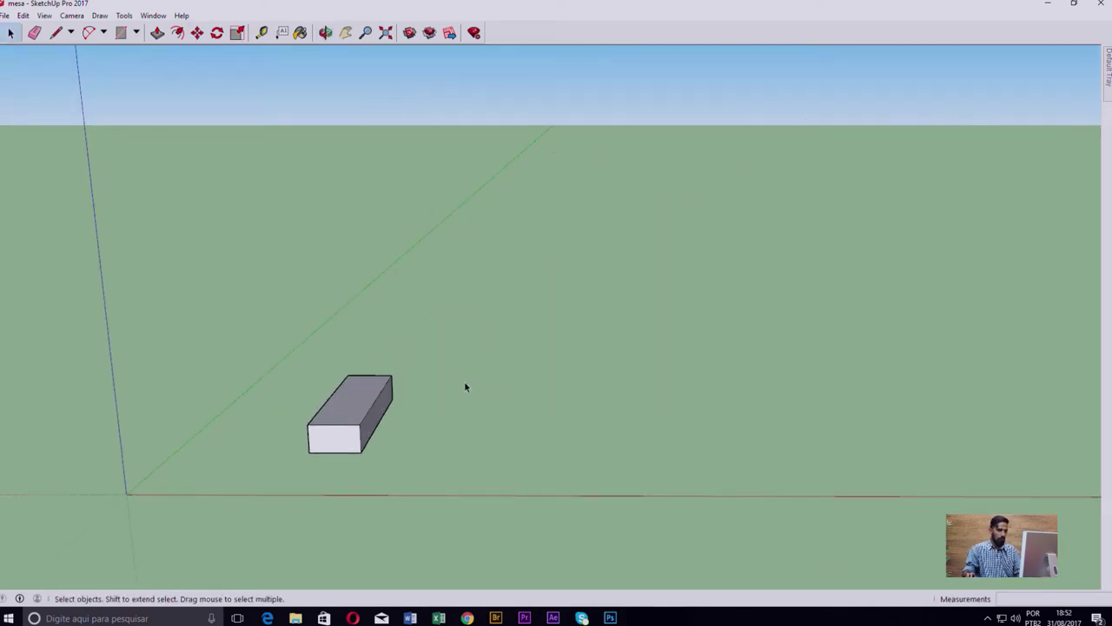
pyautogui.moveTo(464, 384)
pyautogui.mouseDown(button='middle')
pyautogui.moveTo(548, 353)
pyautogui.moveTo(385, 373)
pyautogui.moveTo(416, 397)
pyautogui.mouseUp(button='middle')
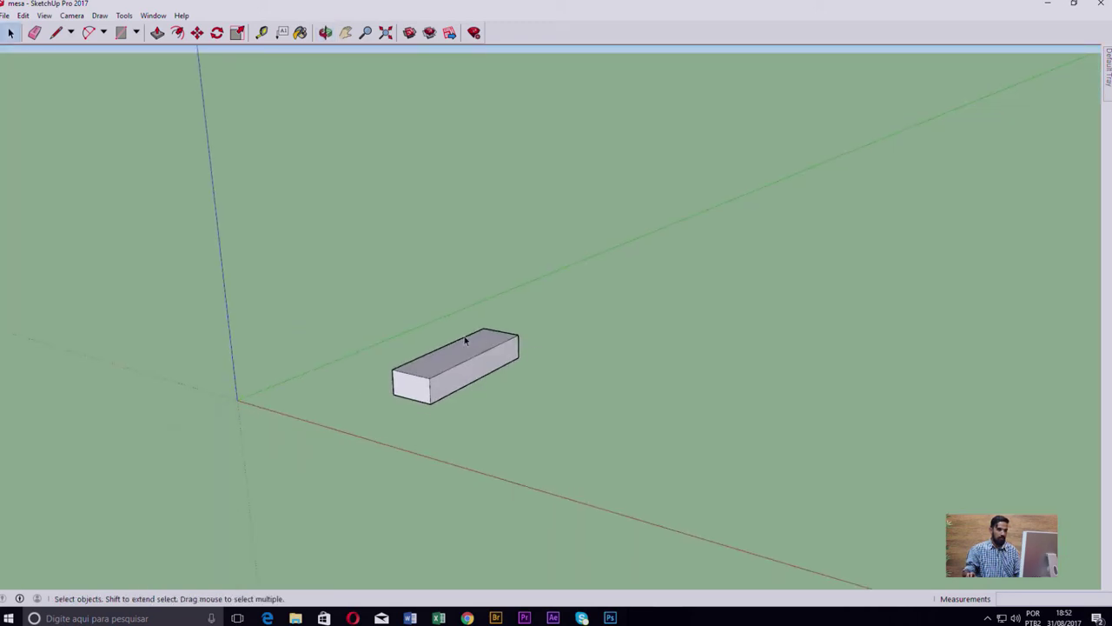
pyautogui.moveTo(492, 410)
pyautogui.mouseDown(button='middle')
pyautogui.moveTo(553, 394)
pyautogui.moveTo(482, 380)
pyautogui.mouseUp(button='middle')
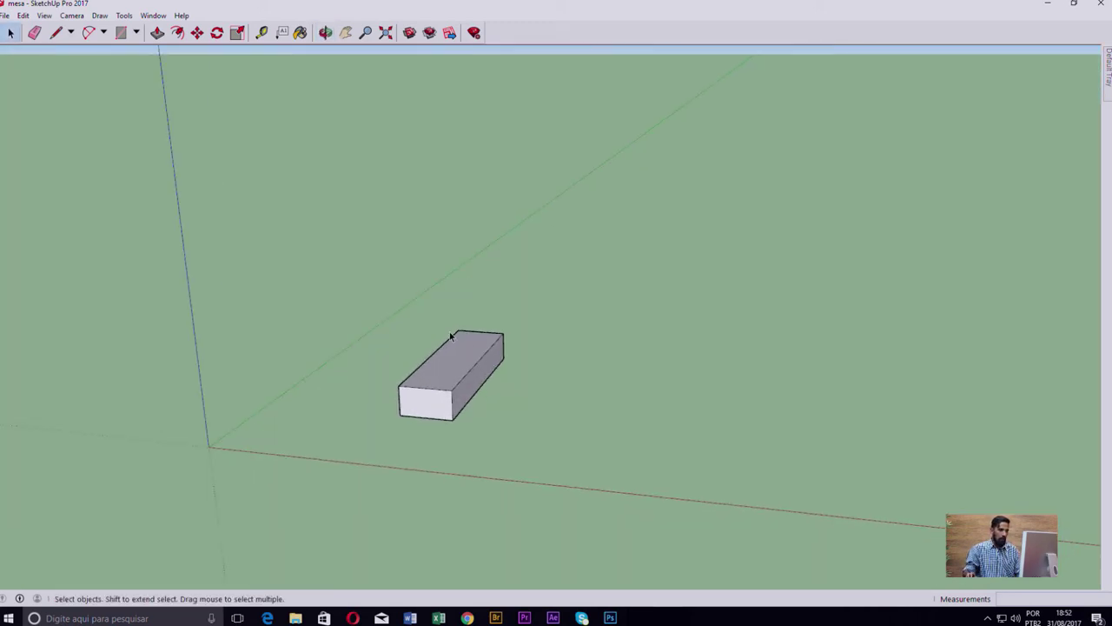
# Make the remaining box a component named 'degrau'.
pyautogui.click(480, 378)
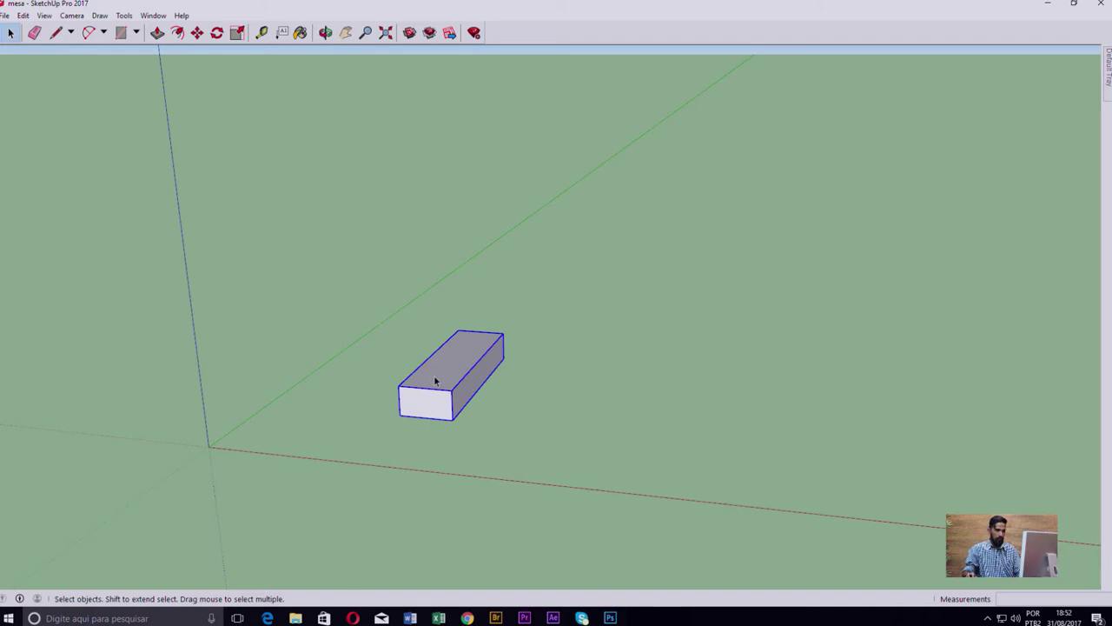
pyautogui.moveTo(435, 373)
pyautogui.mouseDown(button='middle')
pyautogui.moveTo(556, 377)
pyautogui.moveTo(568, 388)
pyautogui.mouseUp(button='middle')
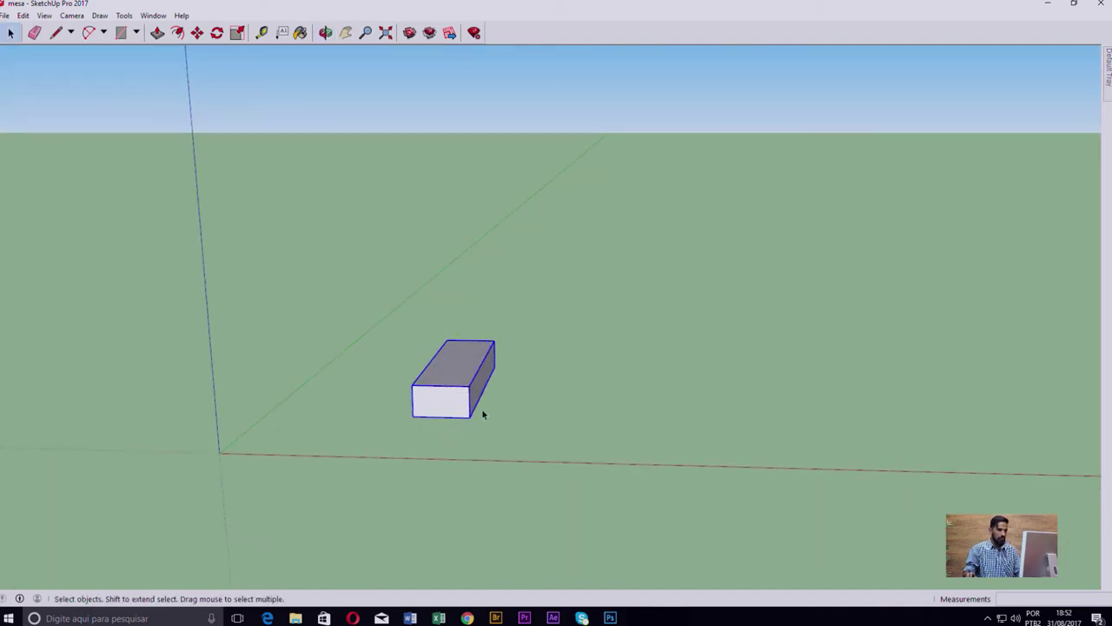
pyautogui.rightClick(462, 380)
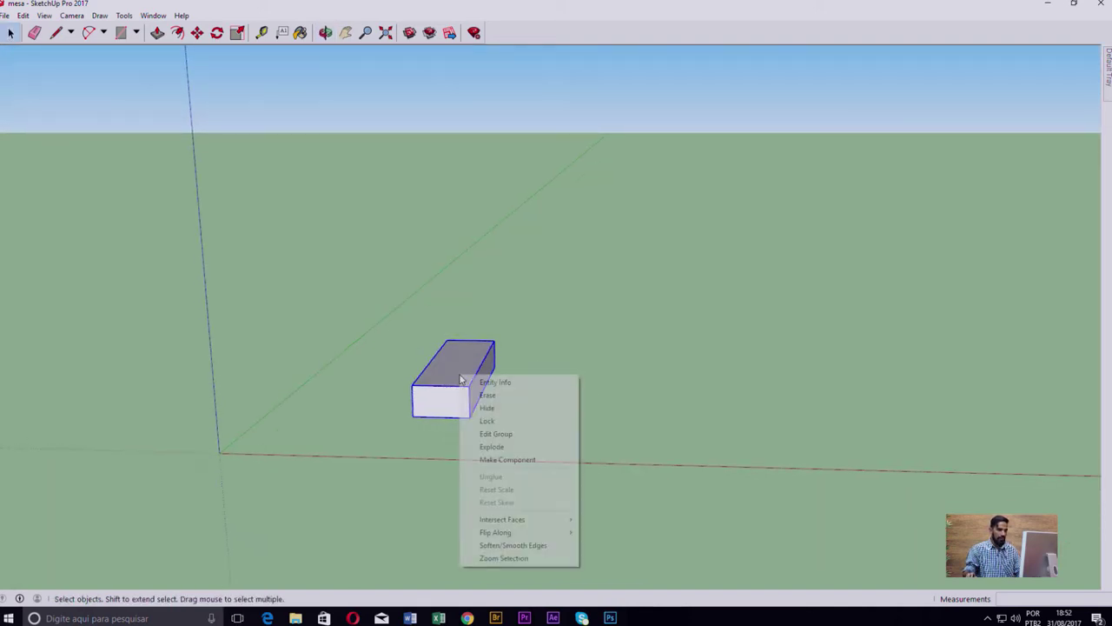
pyautogui.click(540, 460)
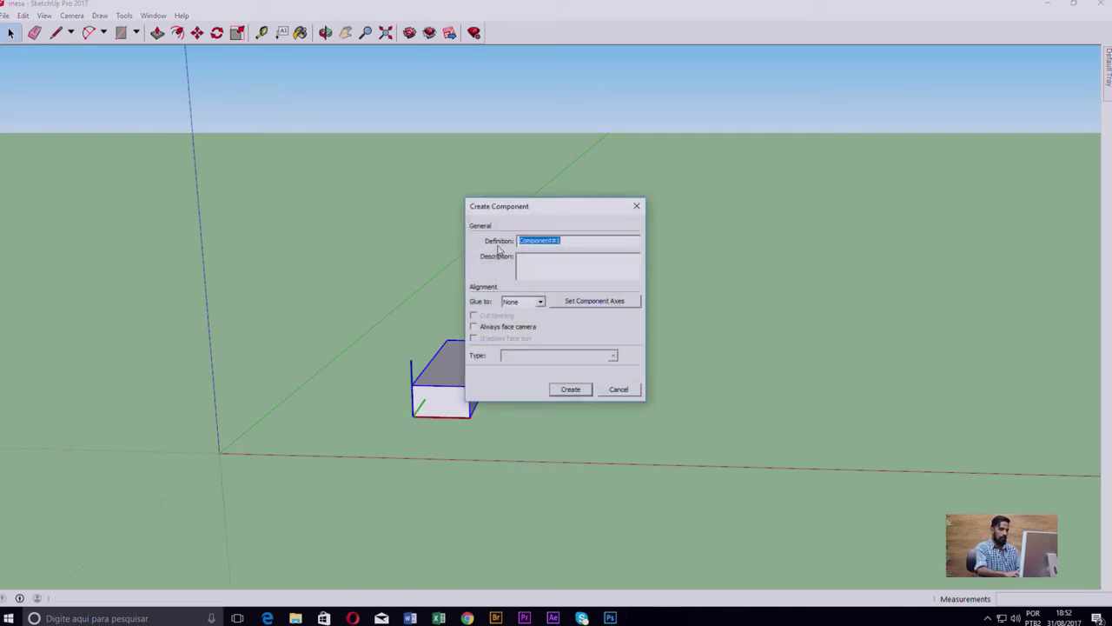
pyautogui.write('degrau')
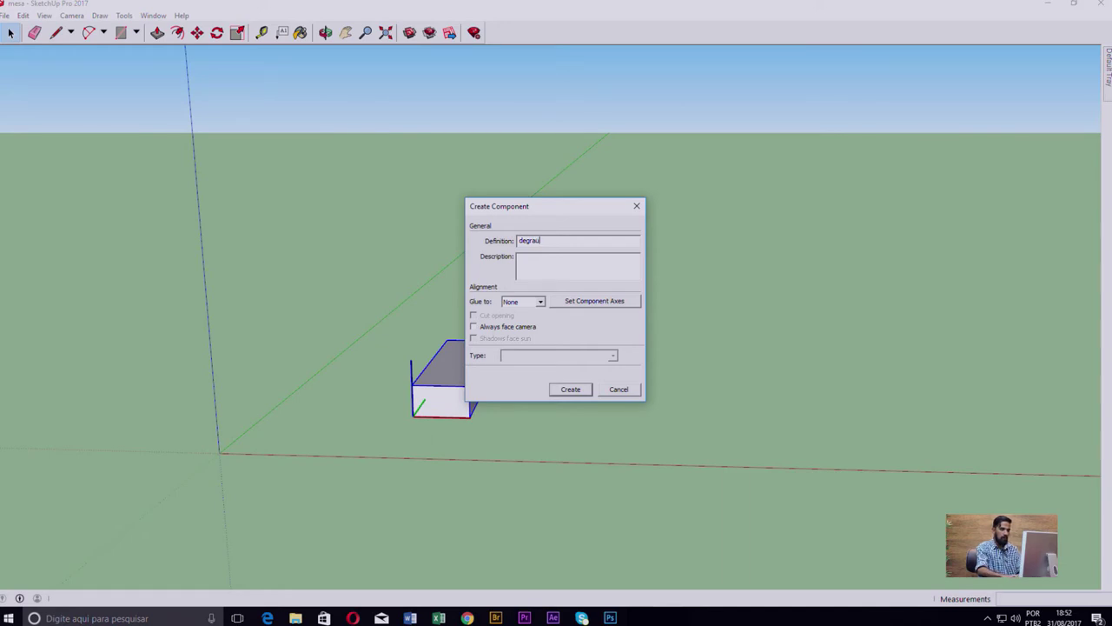
pyautogui.press('Return')
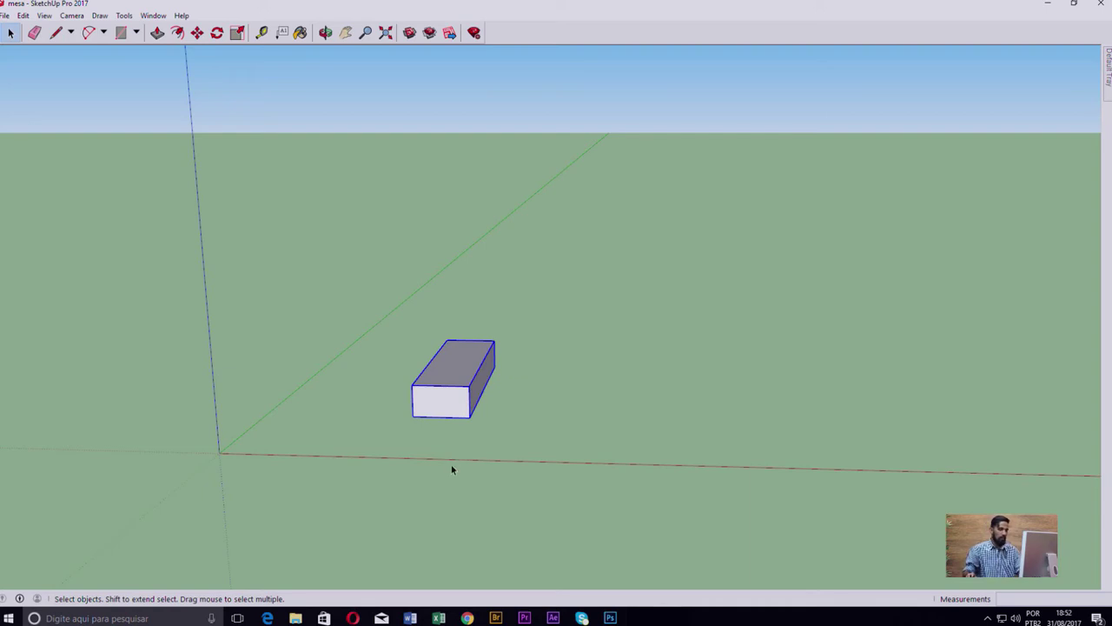
# Copy the degrau component from its bottom corner onto its top corner as a new step.
pyautogui.press('m')
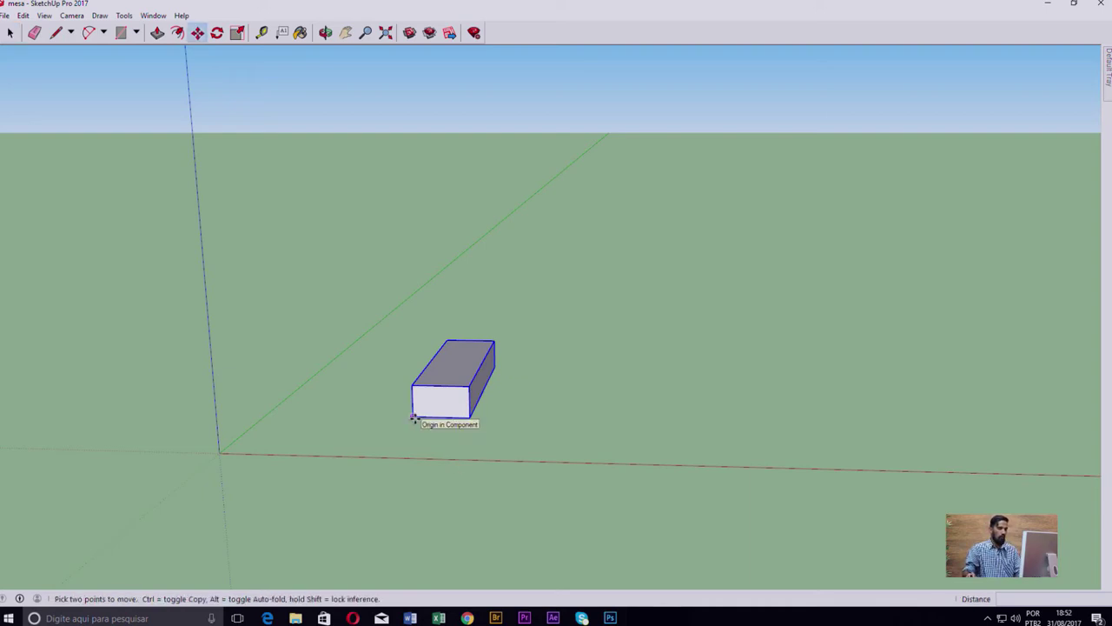
pyautogui.click(413, 415)
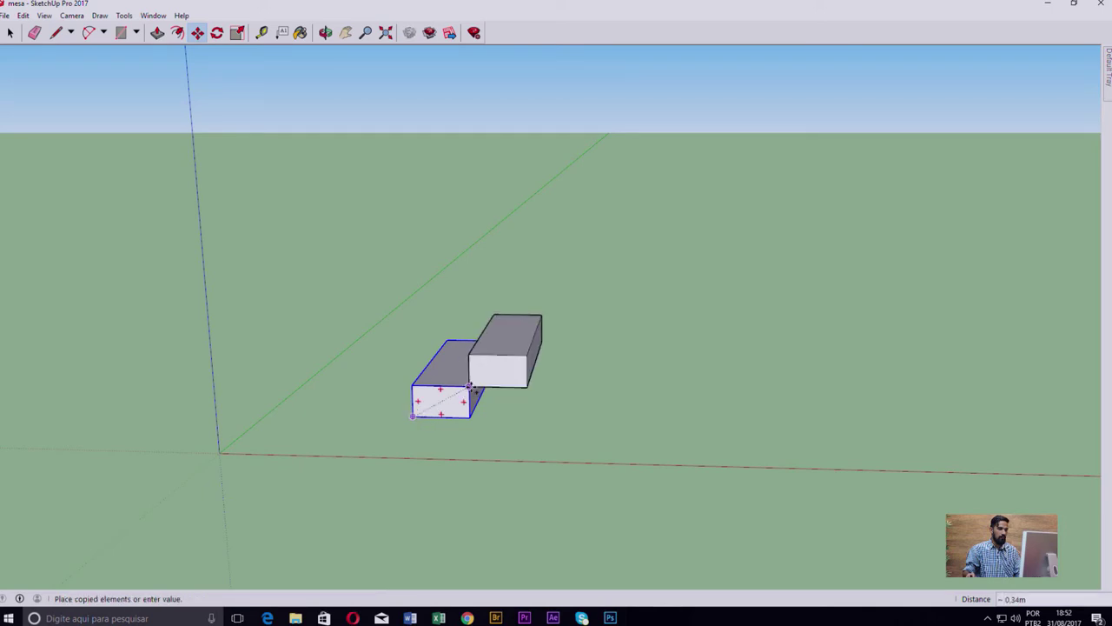
pyautogui.press('ctrl')
pyautogui.click(470, 387)
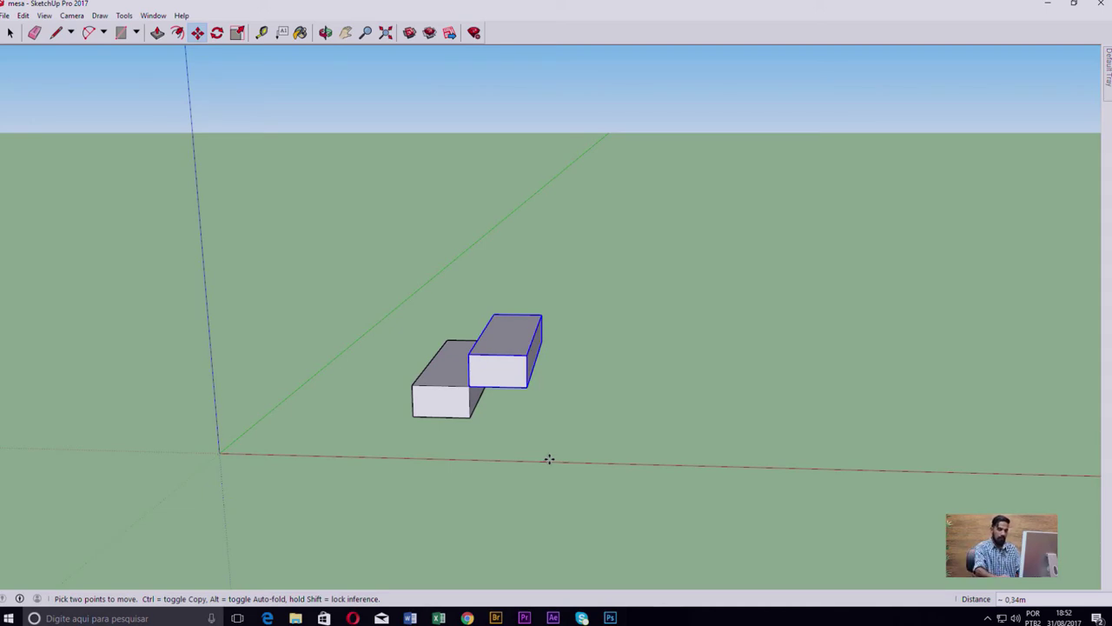
# Enter 10 to array the step copy into a ten-step staircase.
pyautogui.write('10x')
pyautogui.press('Return')
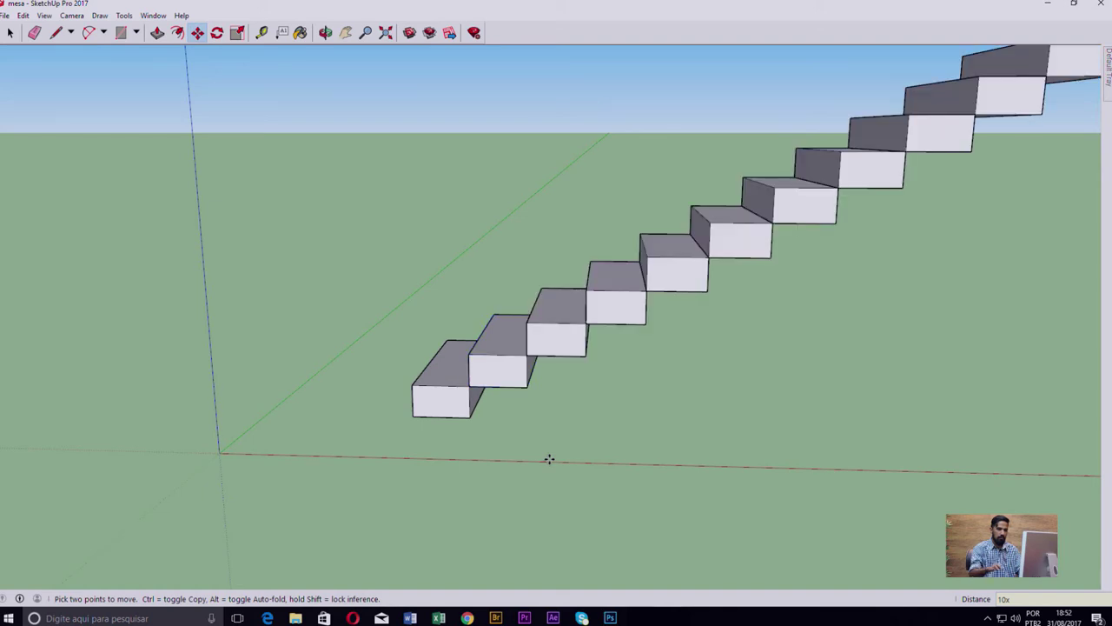
pyautogui.press('space')
pyautogui.scroll(-2, 727, 326)
pyautogui.scroll(3, 610, 394)
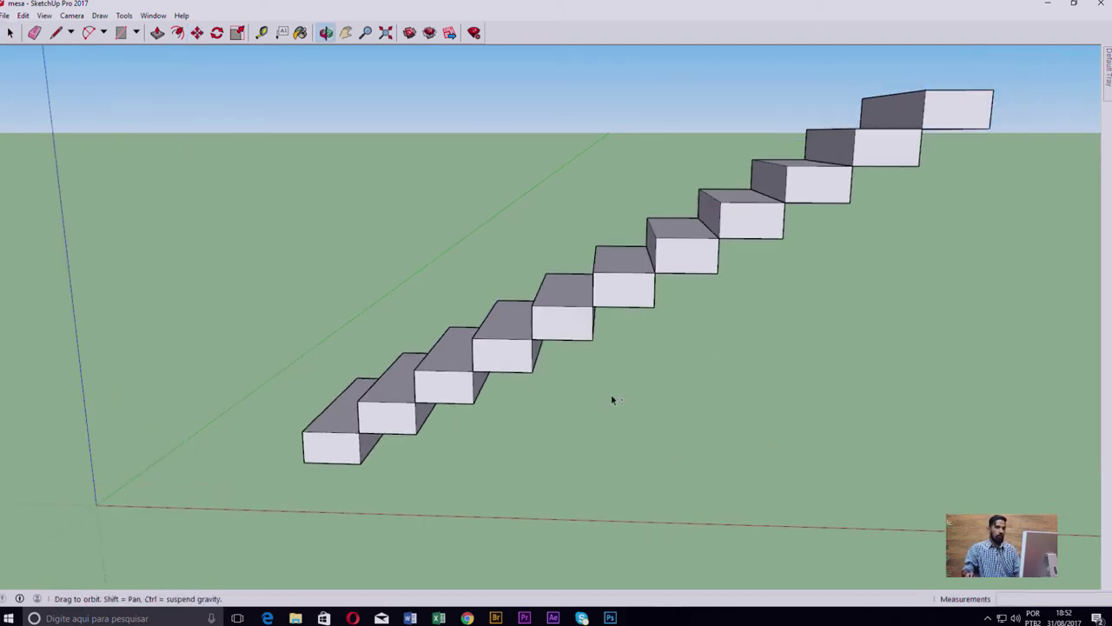
# Inside one stair component, push/pull the bottom face down 0.09m to make it taller.
pyautogui.doubleClick(573, 309)
pyautogui.press('p')
pyautogui.moveTo(593, 380); pyautogui.dragTo(542, 255, button='middle')
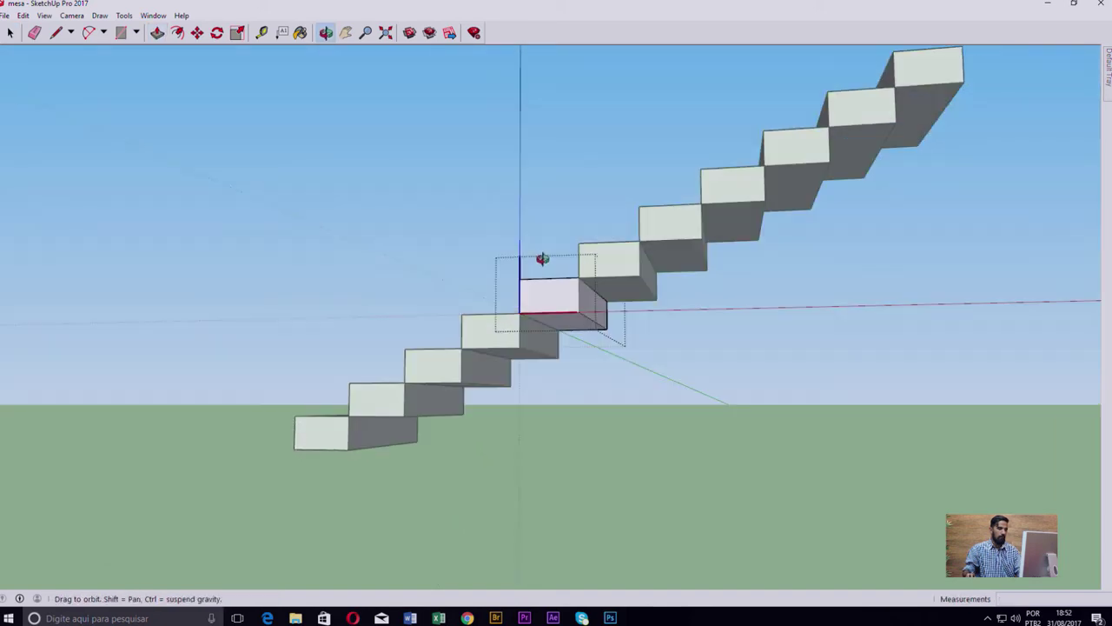
pyautogui.moveTo(571, 325); pyautogui.dragTo(573, 337)
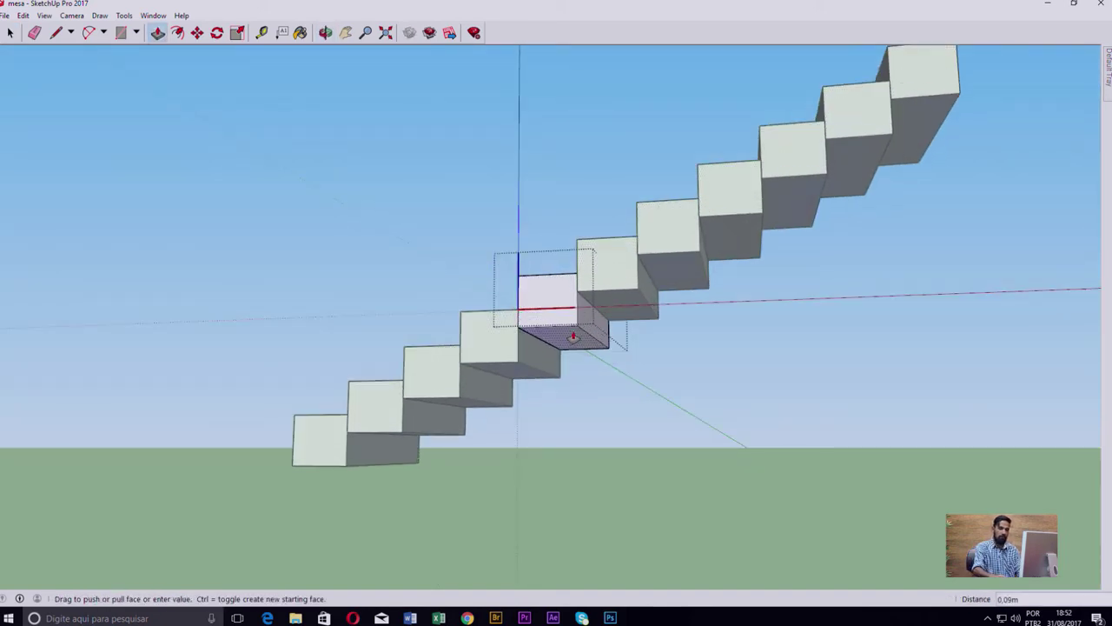
pyautogui.press('space')
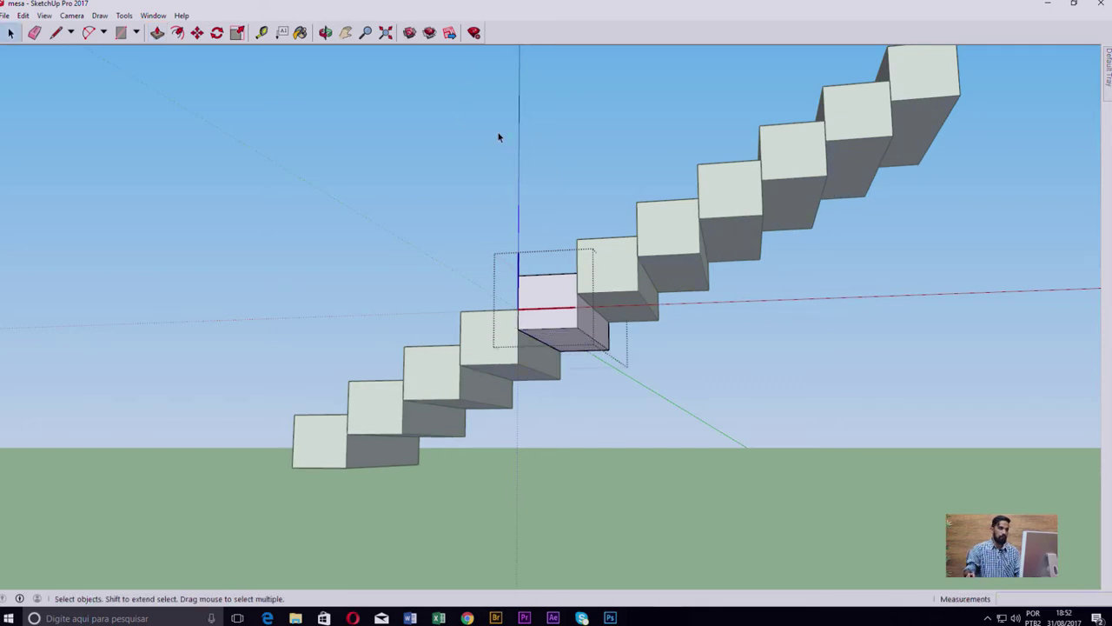
# Exit the component and orbit to check that every linked stair grew together.
pyautogui.click(503, 145)
pyautogui.moveTo(503, 146)
pyautogui.mouseDown(button='middle')
pyautogui.moveTo(599, 246)
pyautogui.moveTo(750, 249)
pyautogui.moveTo(775, 224)
pyautogui.mouseUp(button='middle')
pyautogui.moveTo(614, 147)
pyautogui.mouseDown(button='middle')
pyautogui.moveTo(765, 235)
pyautogui.moveTo(509, 300)
pyautogui.moveTo(603, 298)
pyautogui.moveTo(593, 300)
pyautogui.mouseUp(button='middle')
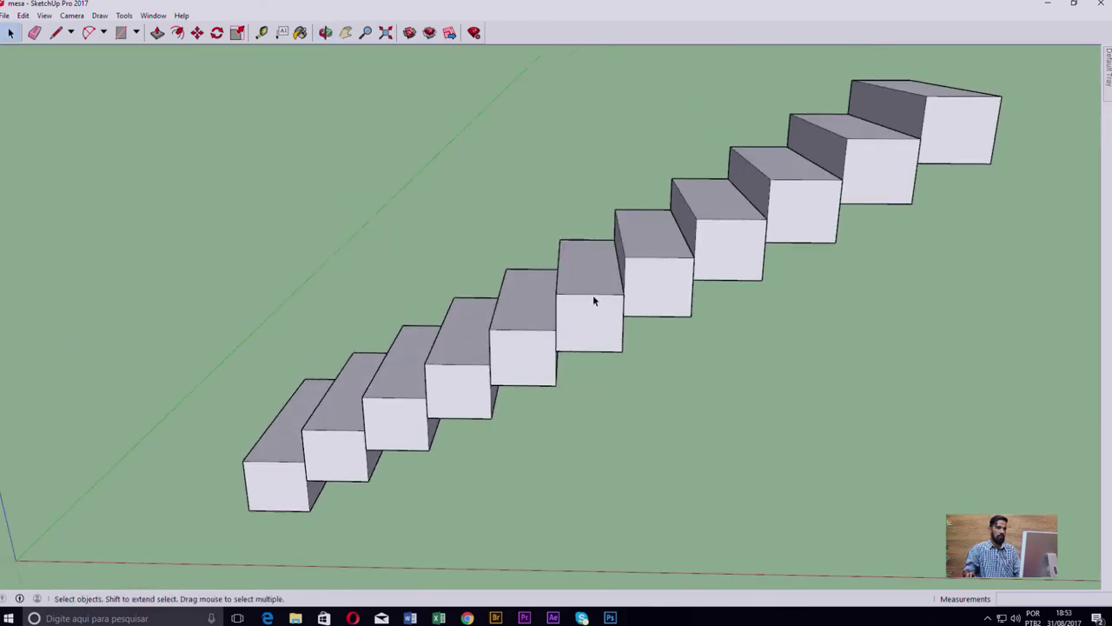
pyautogui.moveTo(757, 250)
pyautogui.mouseDown(button='middle')
pyautogui.moveTo(611, 246)
pyautogui.moveTo(573, 258)
pyautogui.moveTo(695, 264)
pyautogui.mouseUp(button='middle')
# Crossing-select all stair steps except the first degrau box and delete them.
pyautogui.scroll(-2, 695, 264)
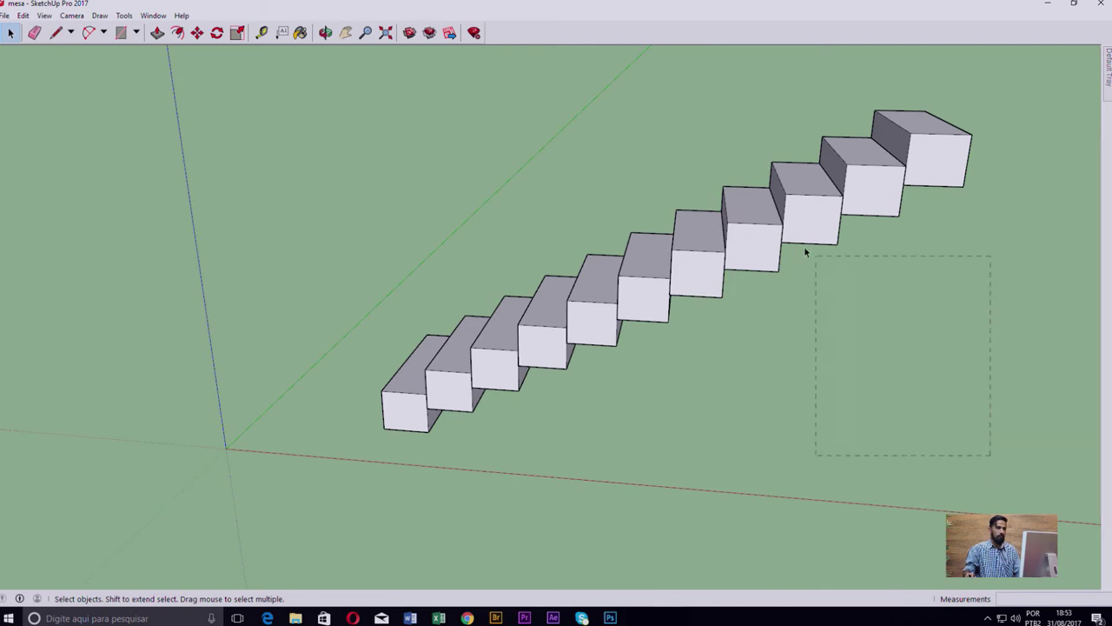
pyautogui.moveTo(472, 61); pyautogui.dragTo(466, 57)
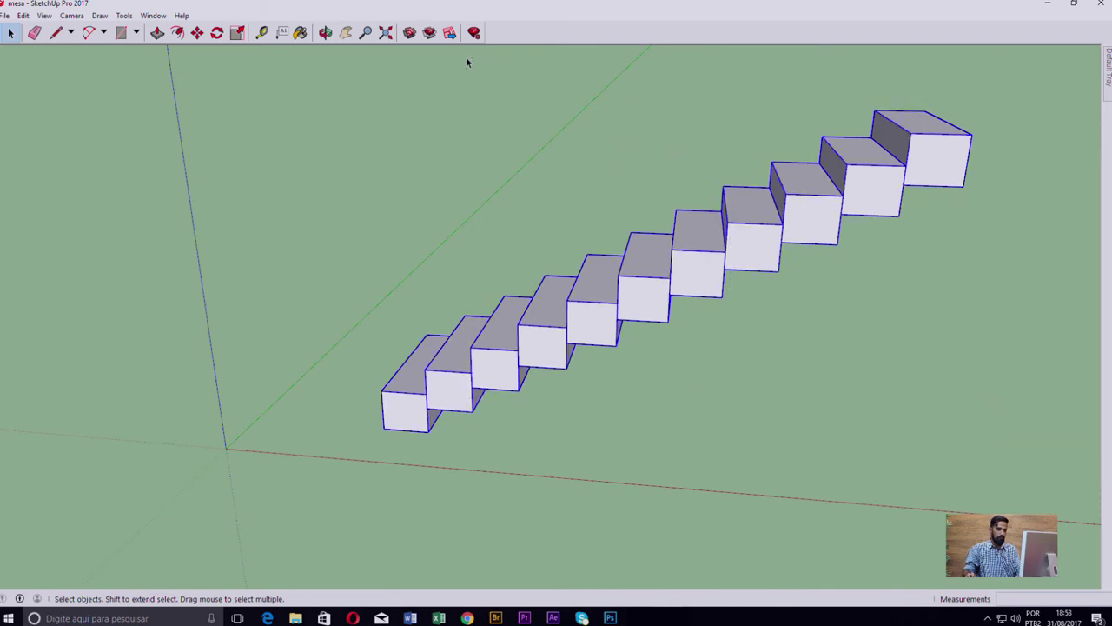
pyautogui.click(702, 393)
pyautogui.moveTo(702, 392); pyautogui.dragTo(823, 347, button='middle')
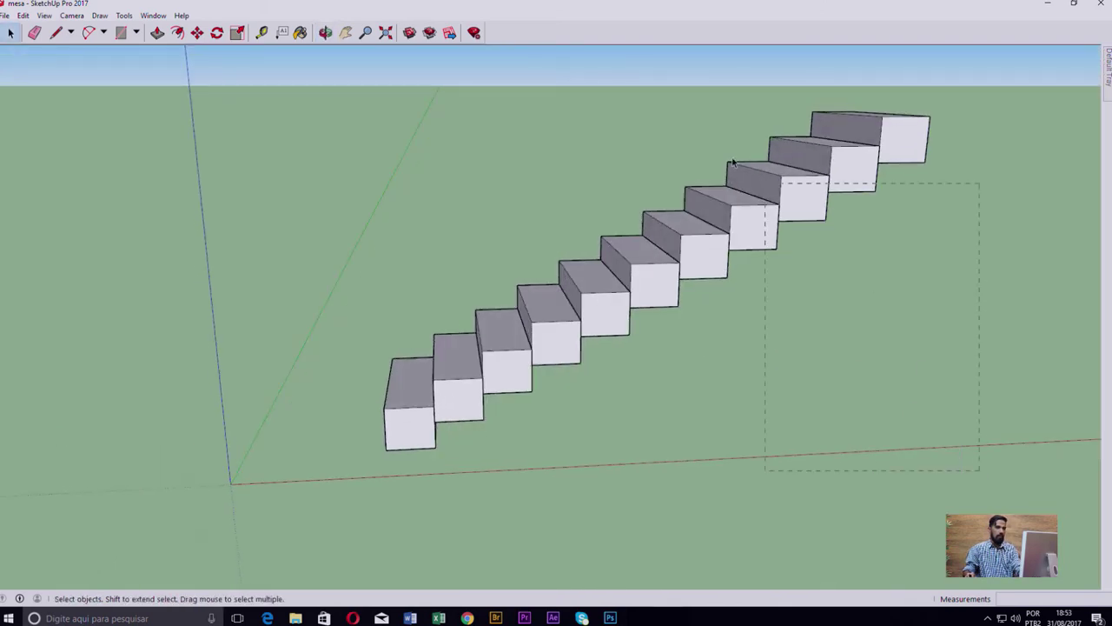
pyautogui.moveTo(486, 52); pyautogui.dragTo(479, 49)
pyautogui.press('Delete')
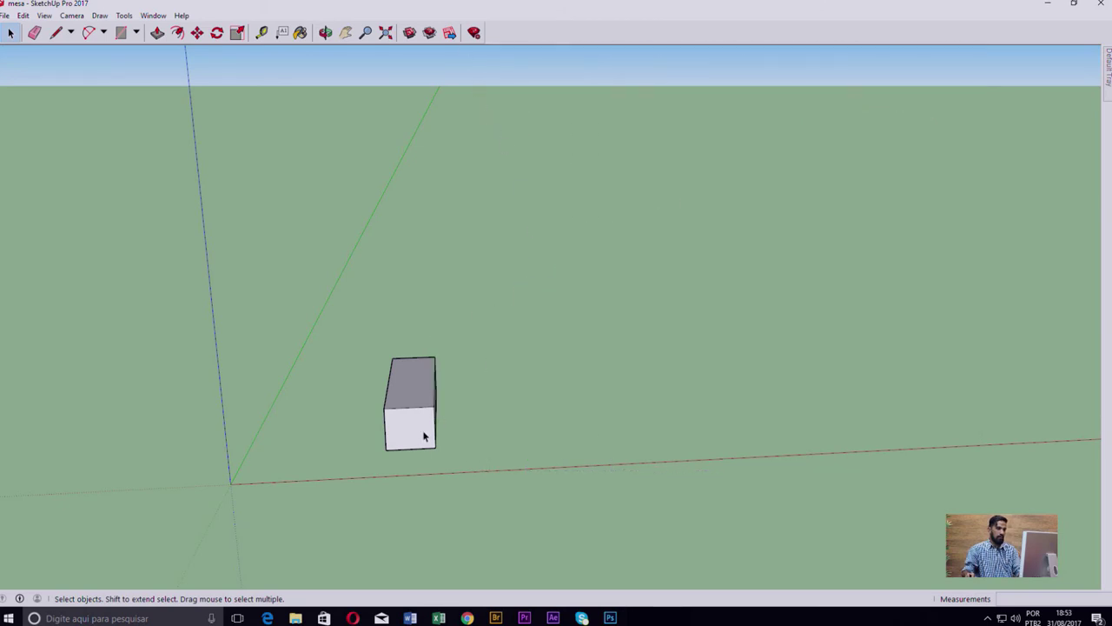
# Copy the box 5 along the red axis, then divide with 4/ into five evenly spaced boxes.
pyautogui.click(414, 437)
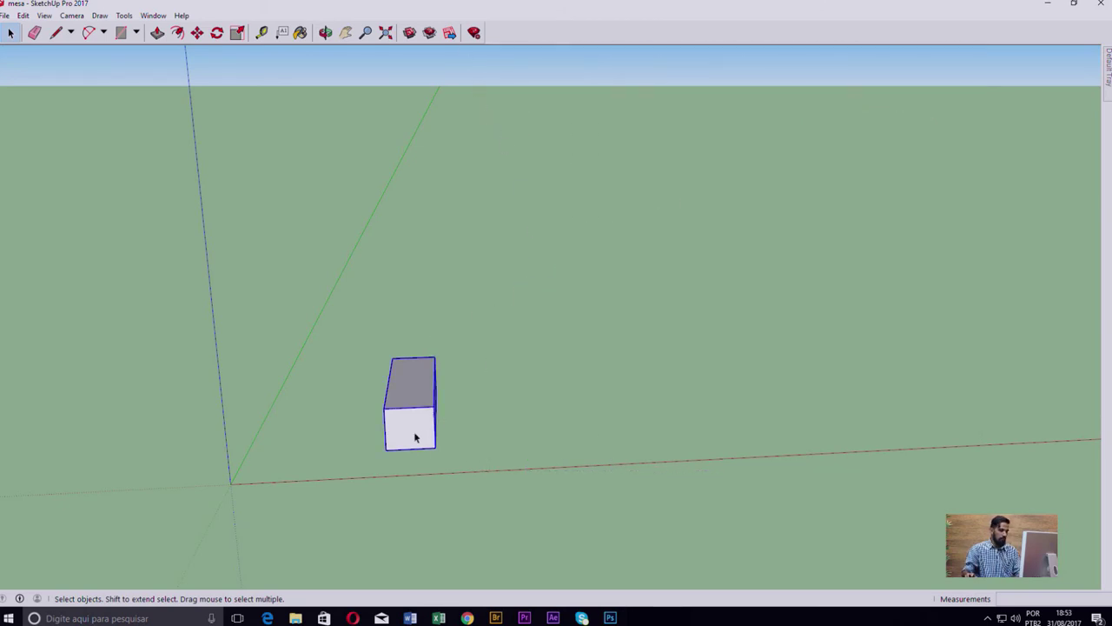
pyautogui.press('m')
pyautogui.press('ctrl')
pyautogui.click(392, 410)
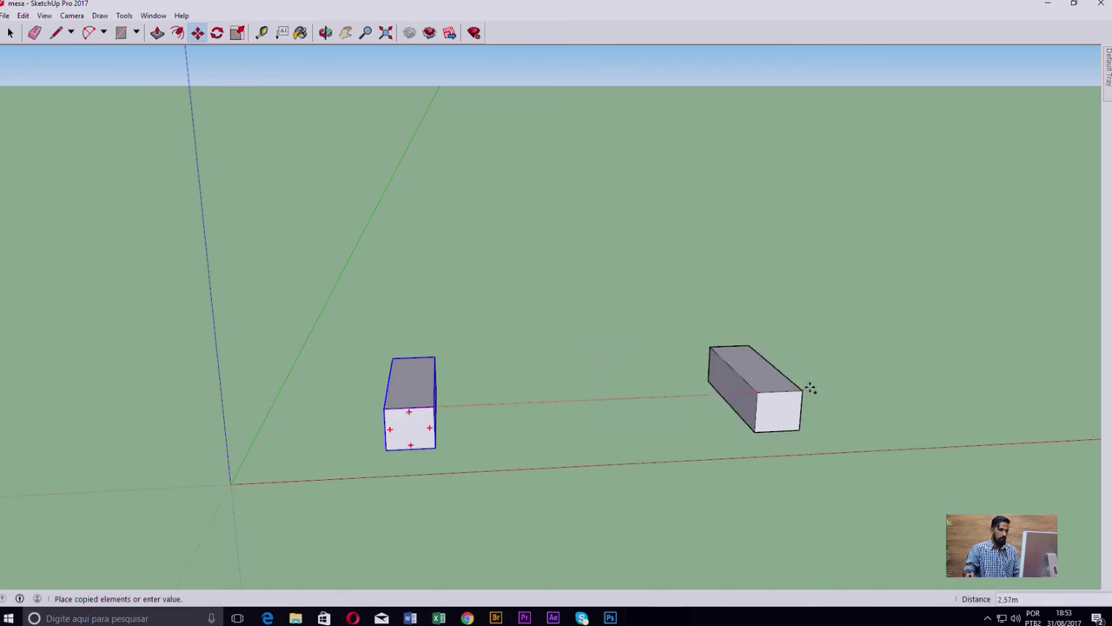
pyautogui.moveTo(955, 390); pyautogui.dragTo(759, 405, button='middle')
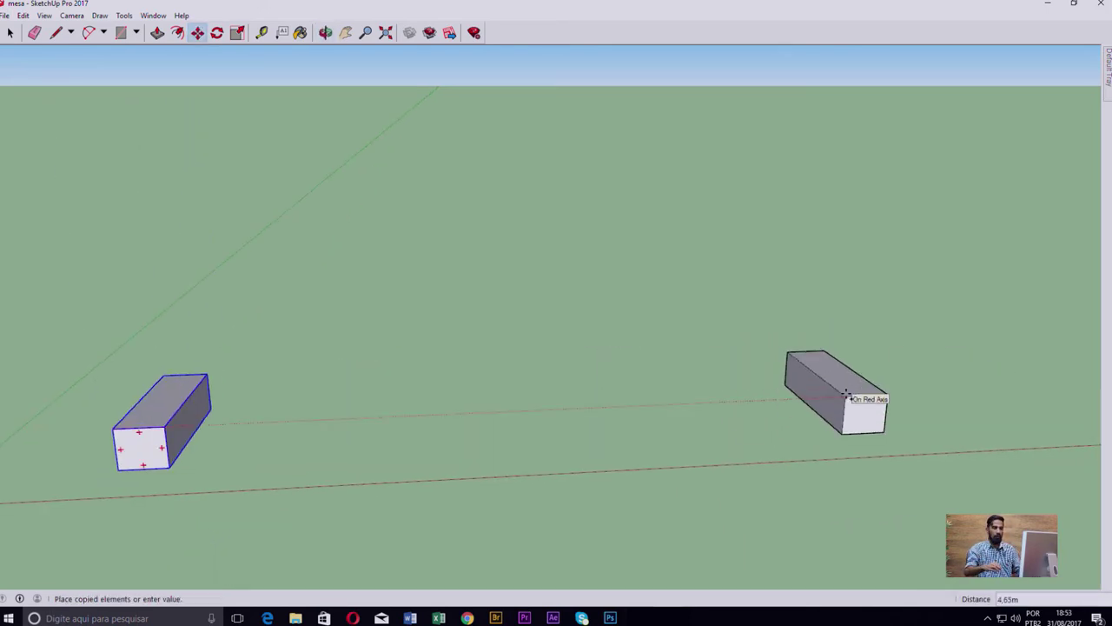
pyautogui.write('5')
pyautogui.press('Return')
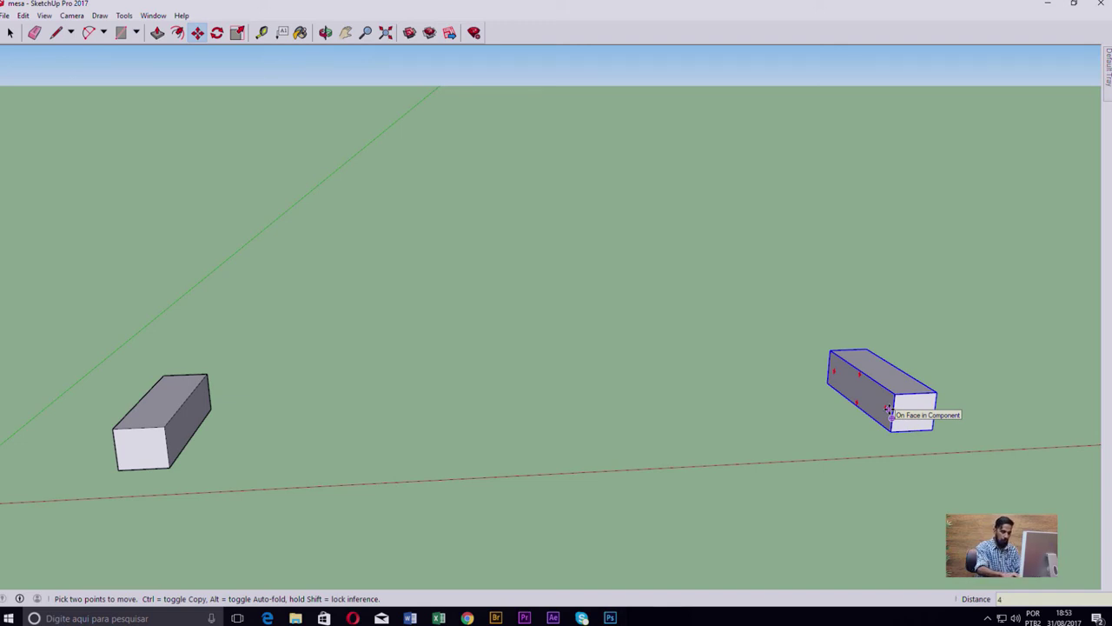
pyautogui.write('/')
pyautogui.press('Return')
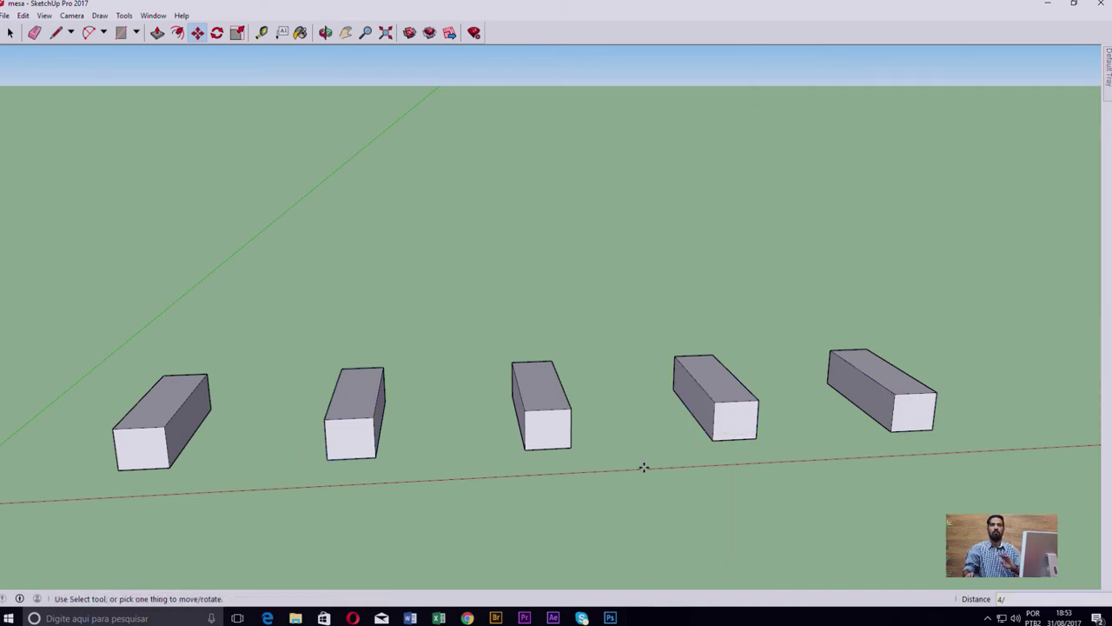
# Crossing-select and delete the four right-hand boxes, then select the remaining box.
pyautogui.moveTo(883, 444)
pyautogui.mouseDown(button='middle')
pyautogui.moveTo(799, 462)
pyautogui.moveTo(907, 467)
pyautogui.moveTo(879, 460)
pyautogui.mouseUp(button='middle')
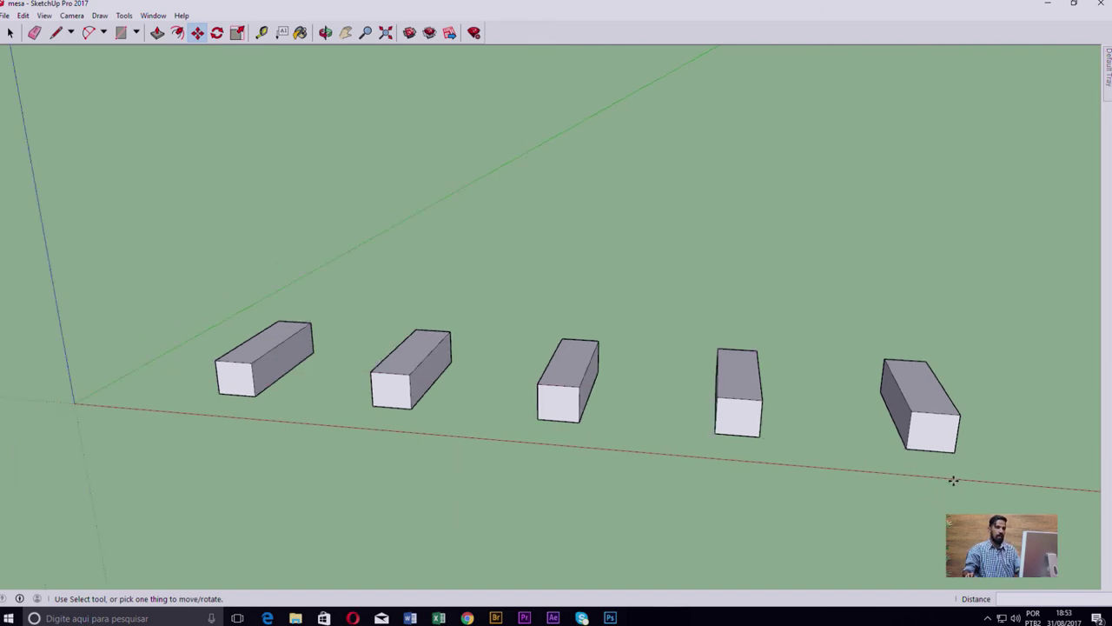
pyautogui.moveTo(953, 481)
pyautogui.mouseDown(button='middle')
pyautogui.moveTo(931, 442)
pyautogui.moveTo(1030, 440)
pyautogui.mouseUp(button='middle')
pyautogui.press('space')
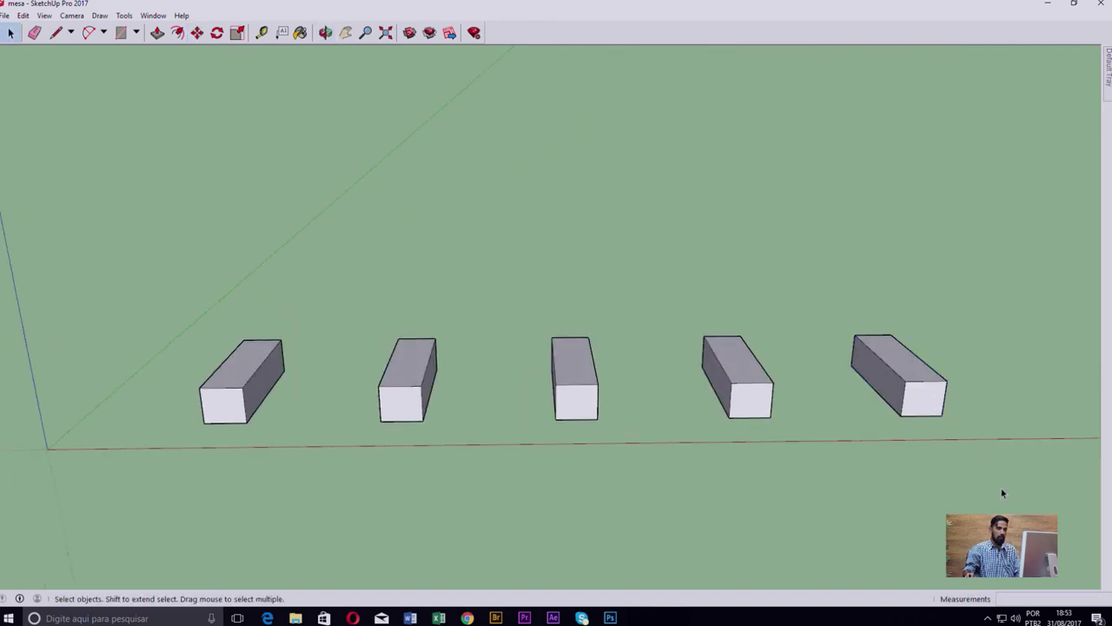
pyautogui.moveTo(1002, 492); pyautogui.dragTo(397, 209)
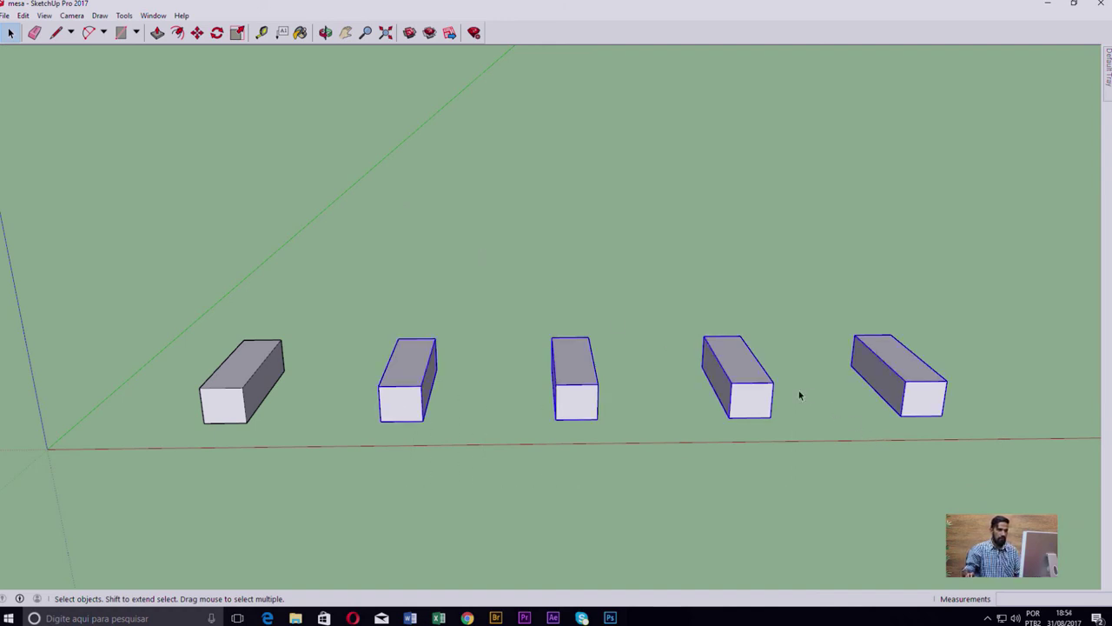
pyautogui.moveTo(798, 390); pyautogui.dragTo(700, 393, button='middle')
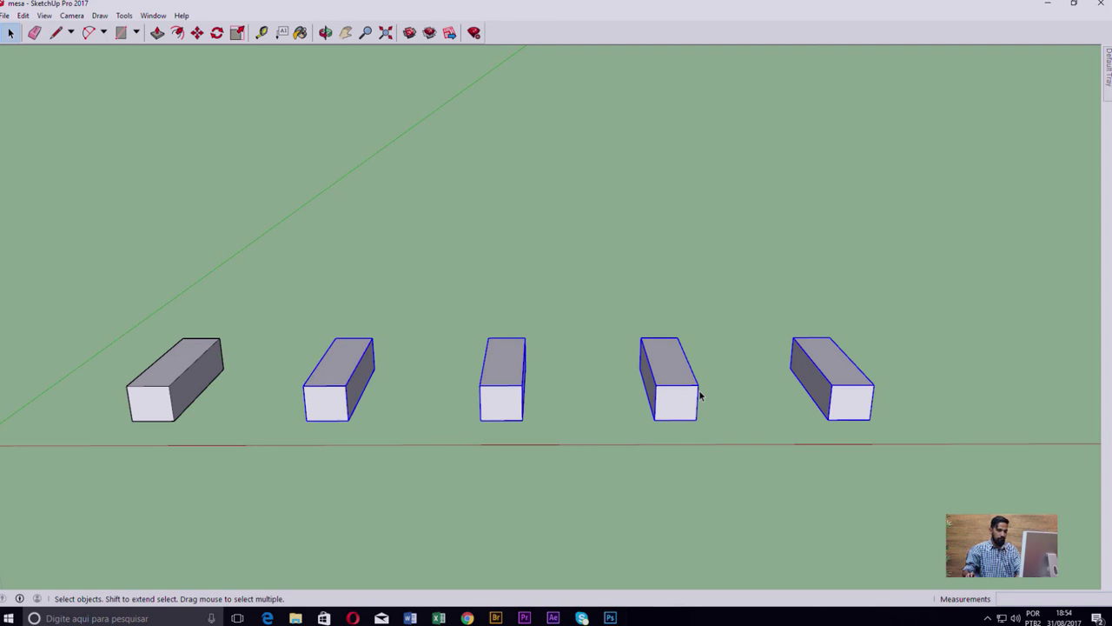
pyautogui.press('Delete')
pyautogui.moveTo(224, 392)
pyautogui.mouseDown(button='middle')
pyautogui.moveTo(687, 374)
pyautogui.moveTo(655, 397)
pyautogui.moveTo(665, 397)
pyautogui.moveTo(611, 388)
pyautogui.moveTo(668, 385)
pyautogui.mouseUp(button='middle')
pyautogui.click(675, 415)
pyautogui.press('m')
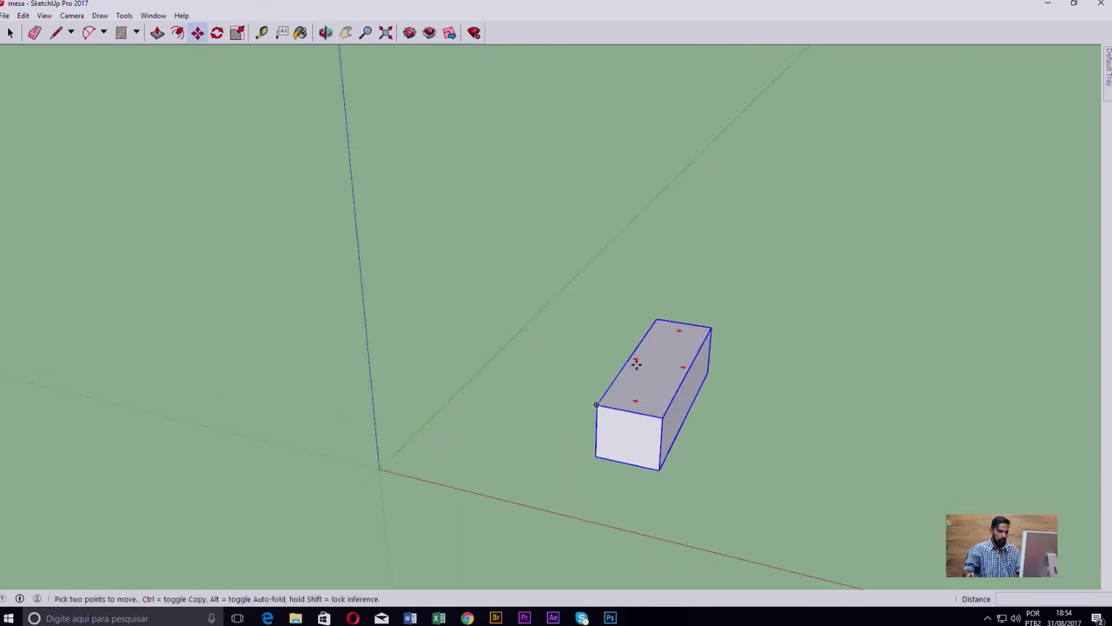
pyautogui.moveTo(684, 409); pyautogui.dragTo(603, 356, button='middle')
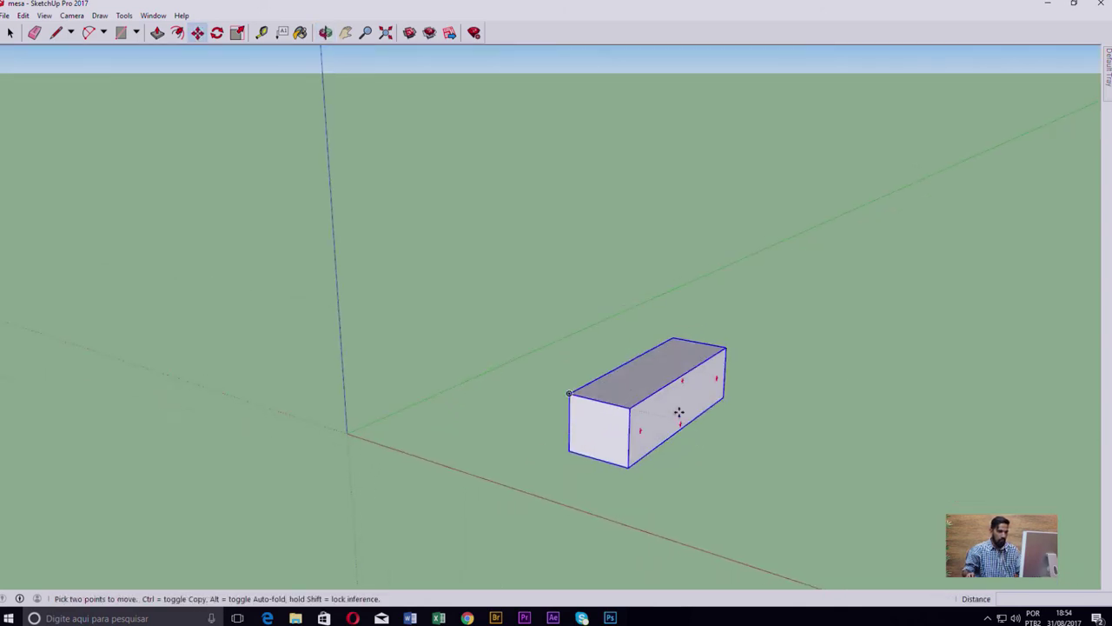
pyautogui.moveTo(641, 426); pyautogui.dragTo(678, 405, button='middle')
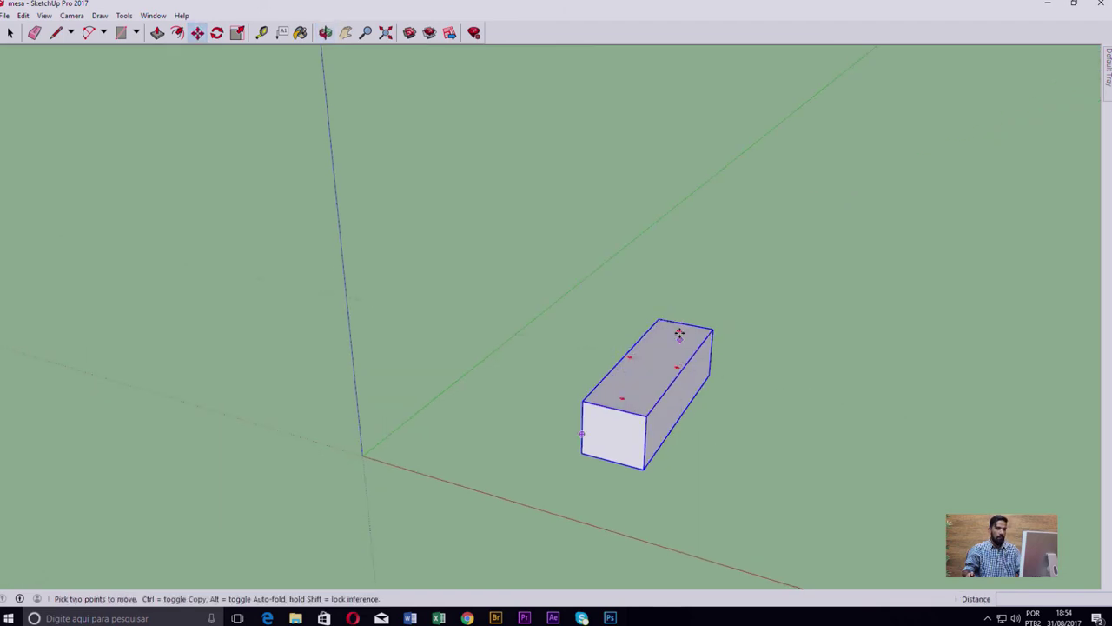
pyautogui.moveTo(693, 371)
pyautogui.mouseDown(button='middle')
pyautogui.moveTo(629, 335)
pyautogui.moveTo(675, 405)
pyautogui.moveTo(670, 330)
pyautogui.moveTo(663, 350)
pyautogui.mouseUp(button='middle')
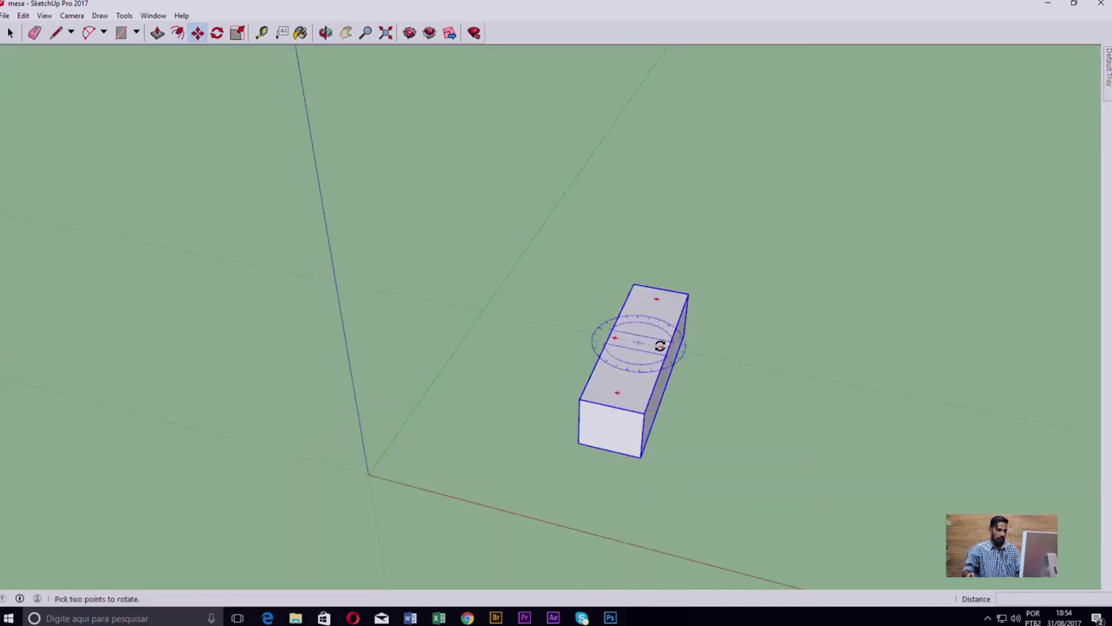
# Rotate the box -30° about its top face using the rotate grip.
pyautogui.click(661, 348)
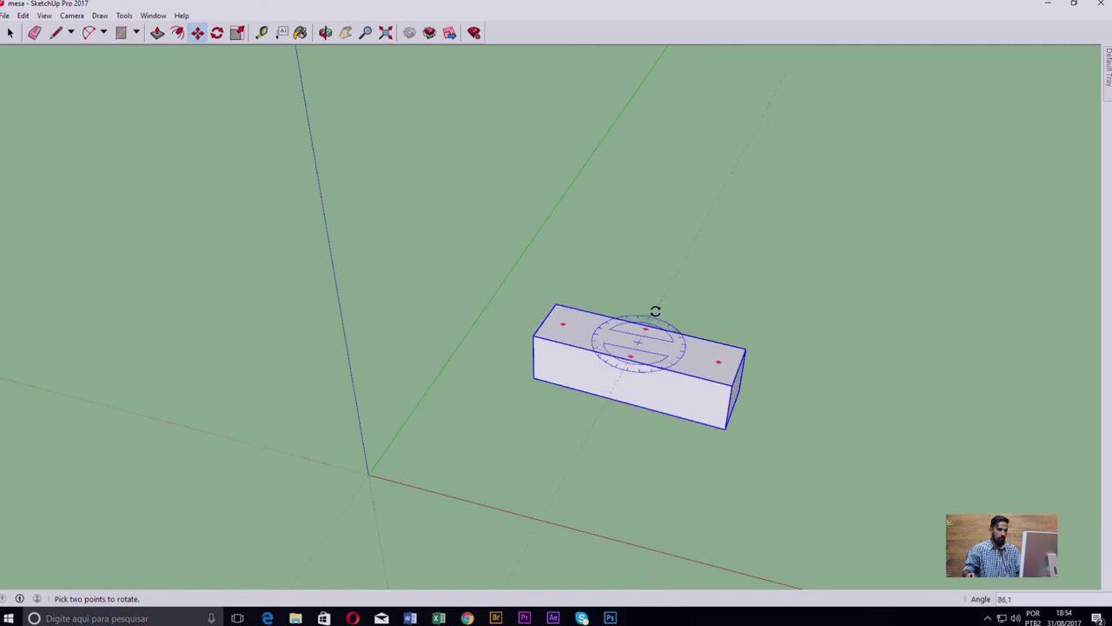
pyautogui.write('-30')
pyautogui.press('Return')
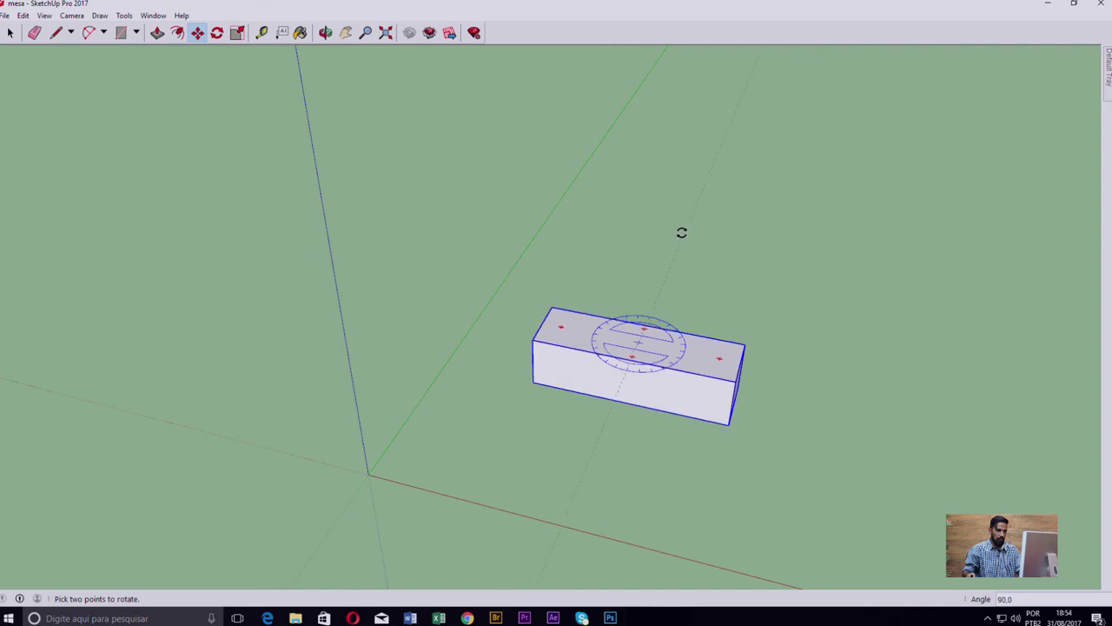
pyautogui.click(681, 233)
# Rotate the box -45° about its centre so it sits diagonally.
pyautogui.click(639, 343)
pyautogui.click(720, 360)
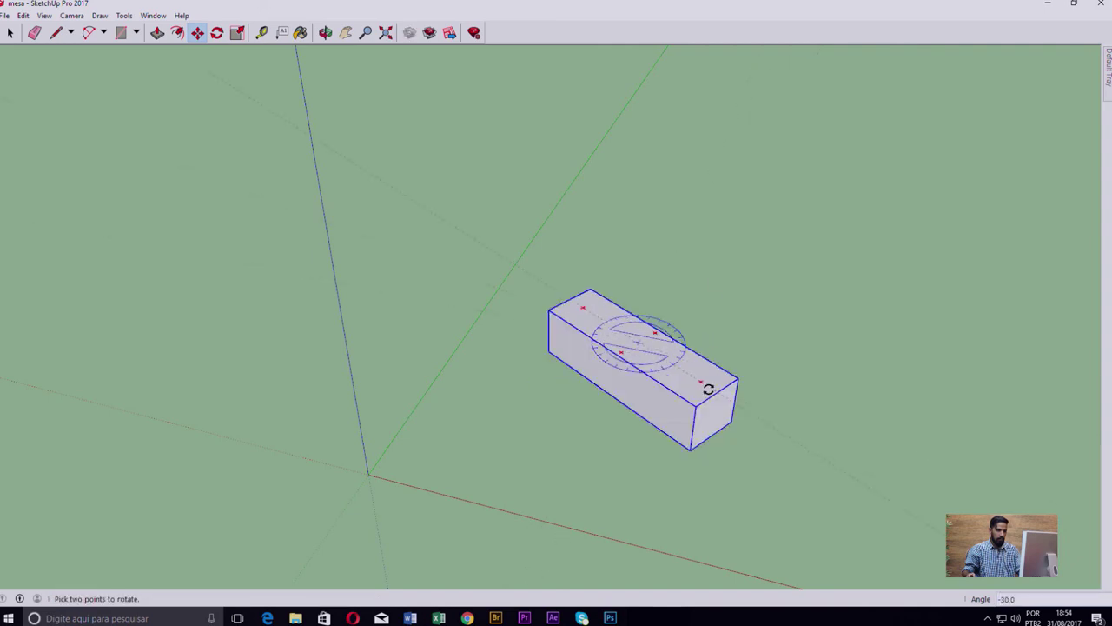
pyautogui.click(693, 398)
pyautogui.press('m')
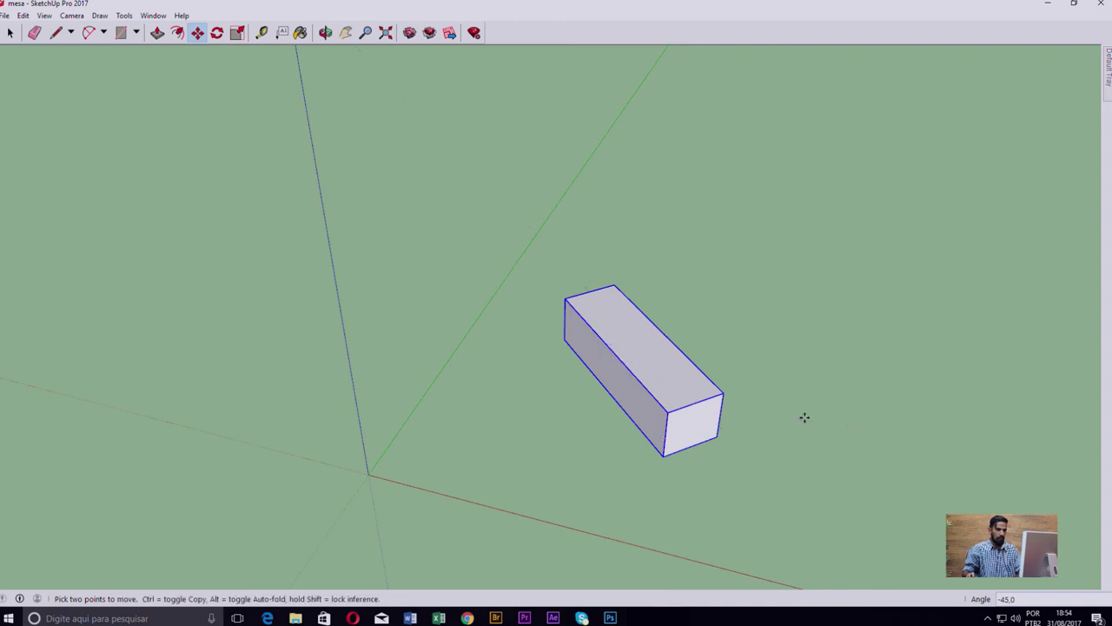
# Undo the box rotation and orbit to a level front view of the box.
pyautogui.hotkey('ctrl', 'z')
pyautogui.hotkey('ctrl', 'z')
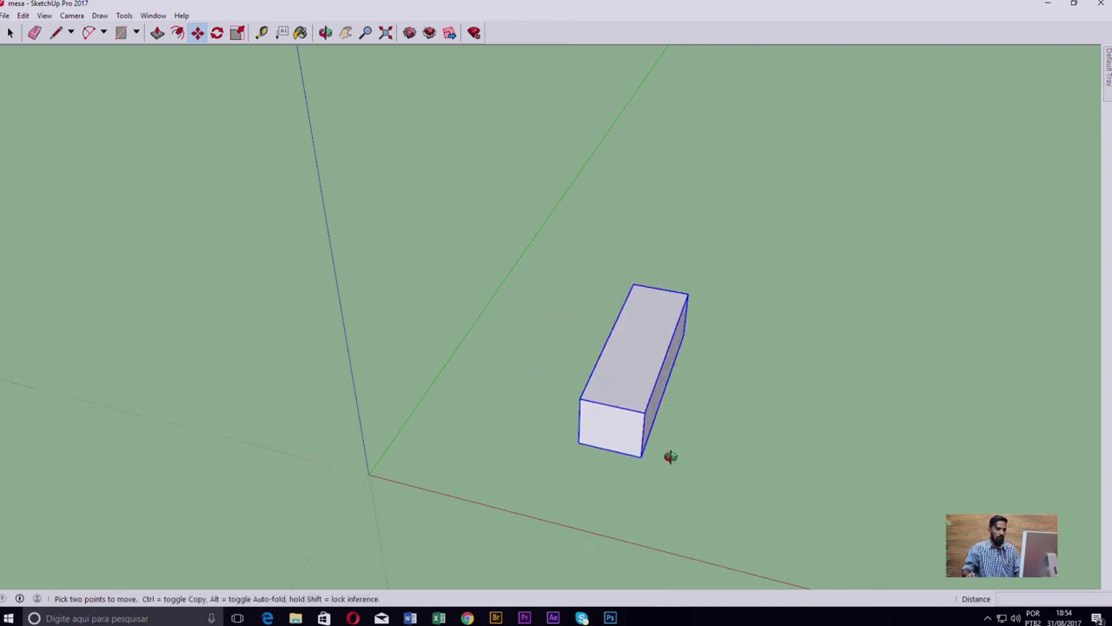
pyautogui.moveTo(670, 454)
pyautogui.mouseDown(button='middle')
pyautogui.moveTo(722, 281)
pyautogui.moveTo(683, 482)
pyautogui.moveTo(586, 536)
pyautogui.mouseUp(button='middle')
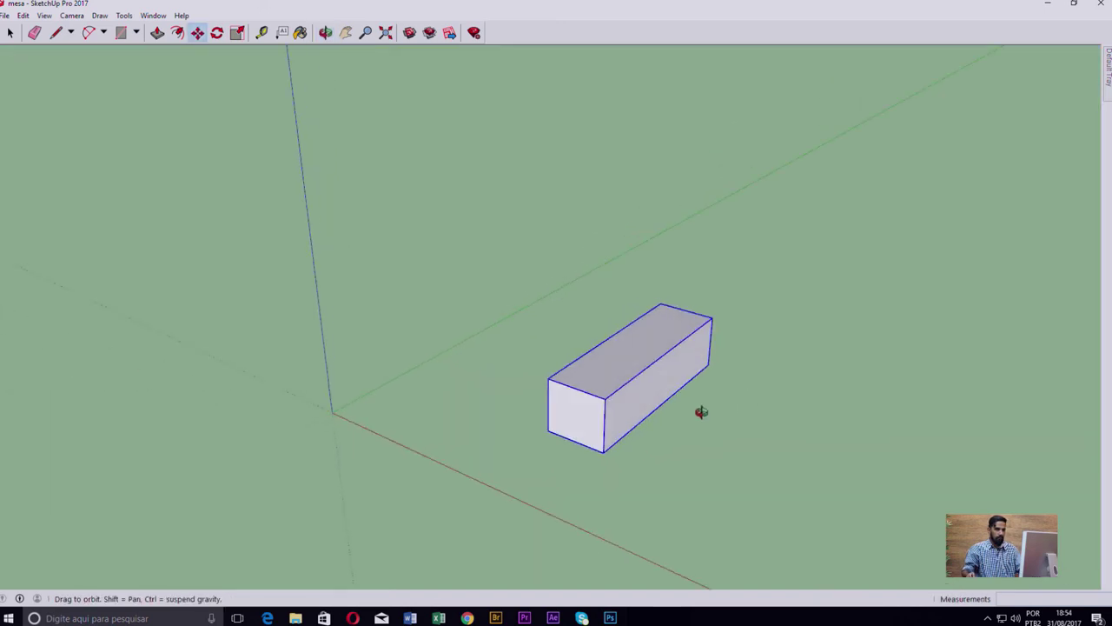